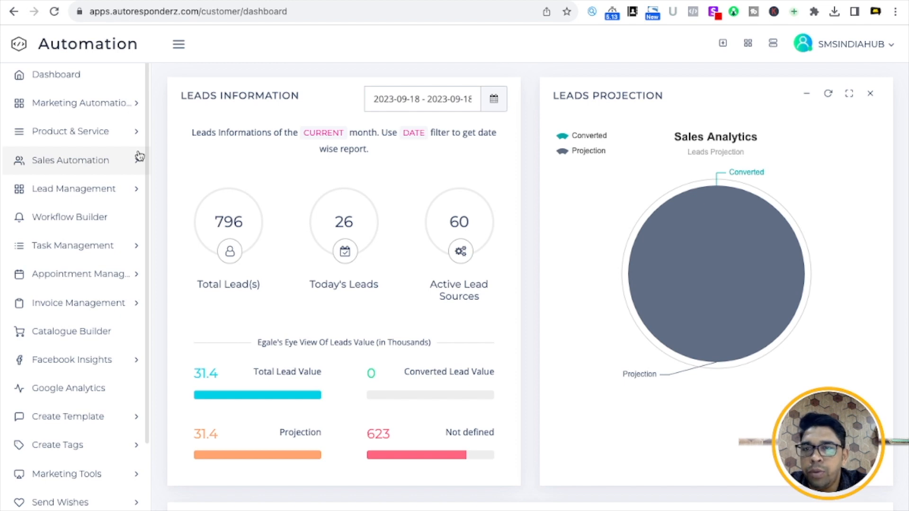
- Open the All Leads list through Lead Management > Manage Lead
{"action": "left_click", "coordinate": [126, 192]}
{"action": "left_click", "coordinate": [90, 221]}
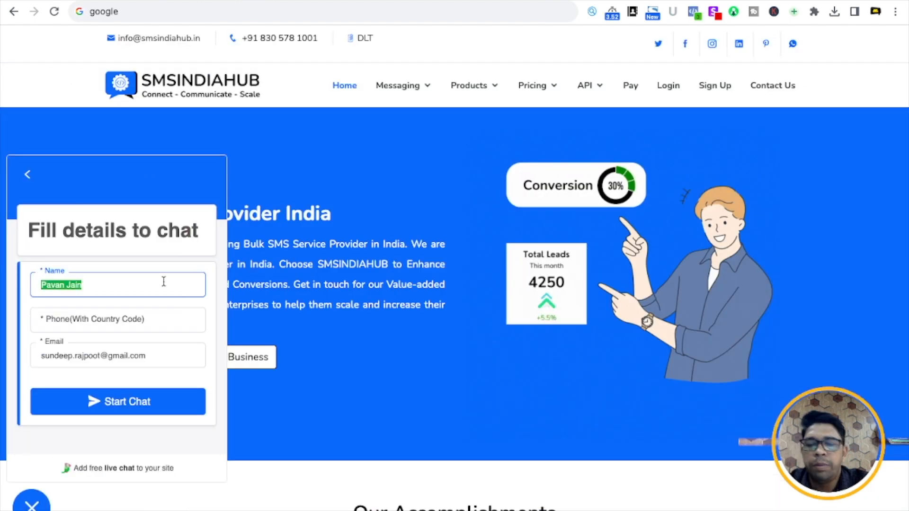
- Enter the visitor's name, phone number with country code and email in the chat form, then start the chat
{"action": "key", "text": "Tab"}
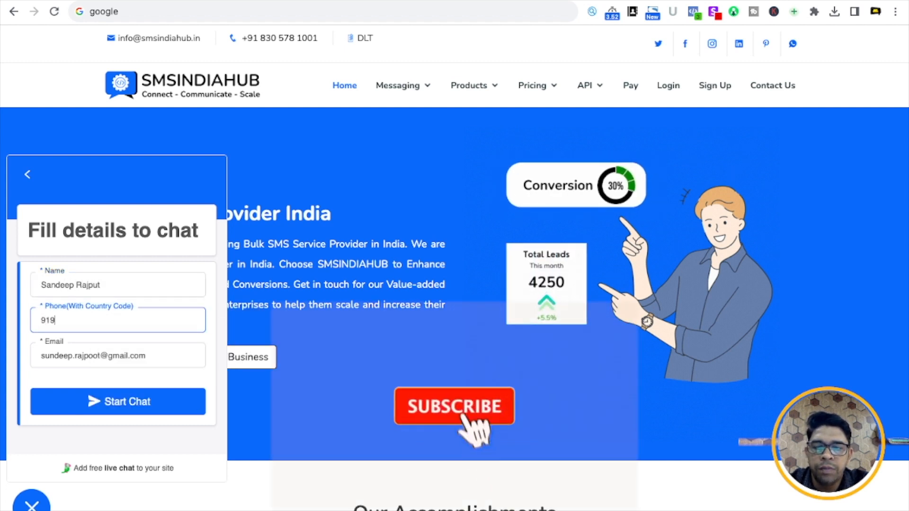
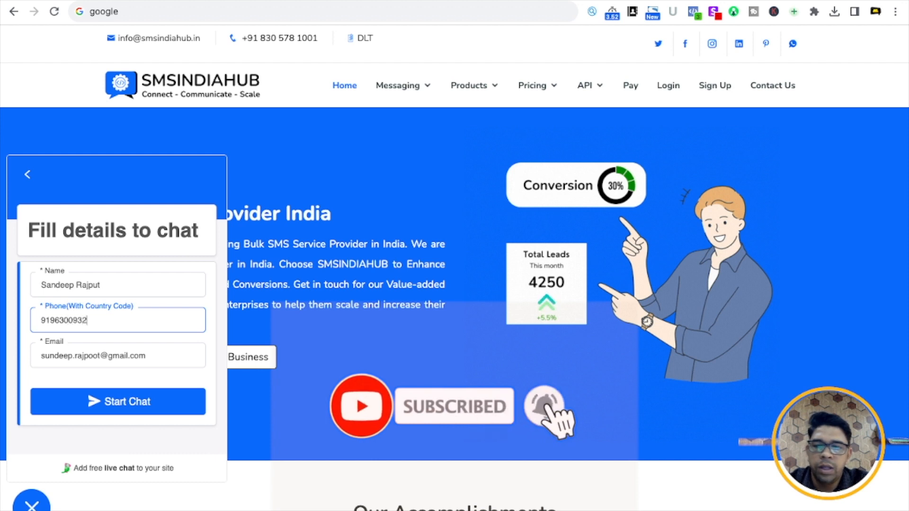
{"action": "key", "text": "Tab"}
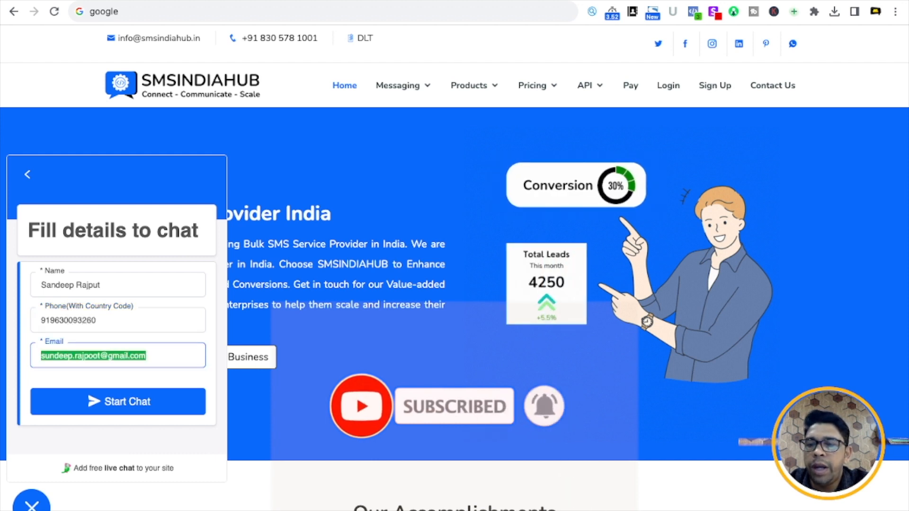
{"action": "left_click", "coordinate": [117, 404]}
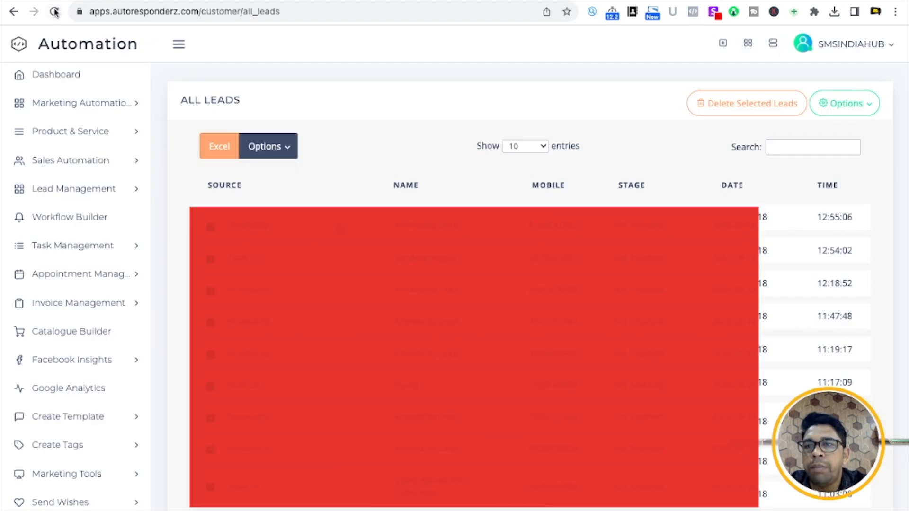
- Reload the All Leads list and open the details of the new Tawk To lead
{"action": "left_click", "coordinate": [55, 12]}
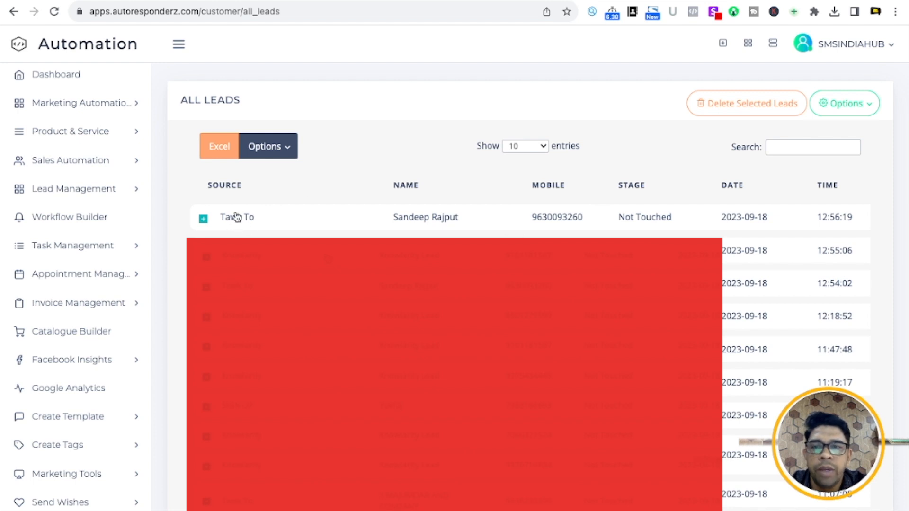
{"action": "left_click", "coordinate": [235, 222]}
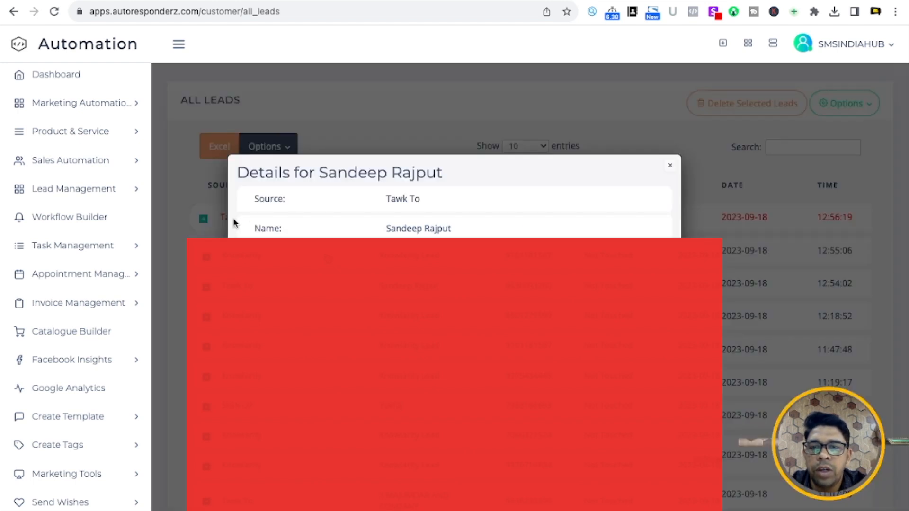
{"action": "scroll", "coordinate": [407, 285], "scroll_direction": "down", "scroll_amount": 2}
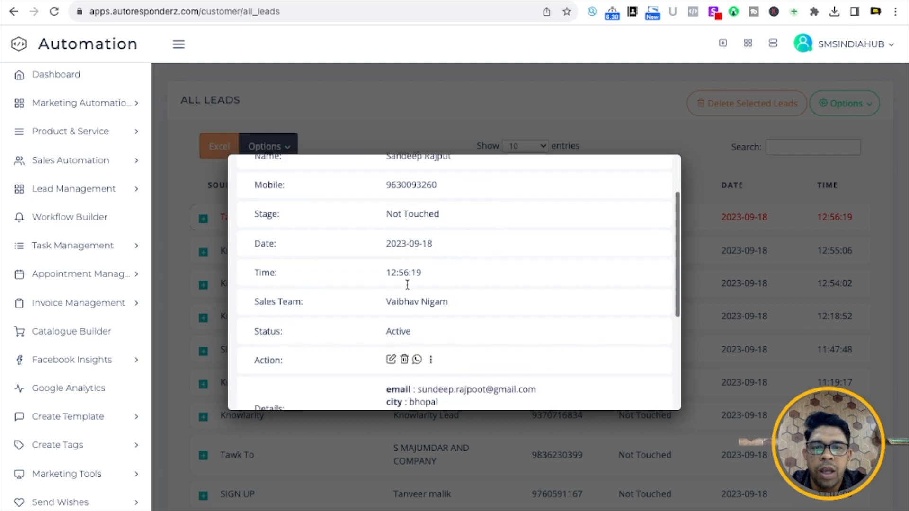
- Check the lead's assigned sales team member and email, close the details, and go to Google
{"action": "triple_click", "coordinate": [411, 302]}
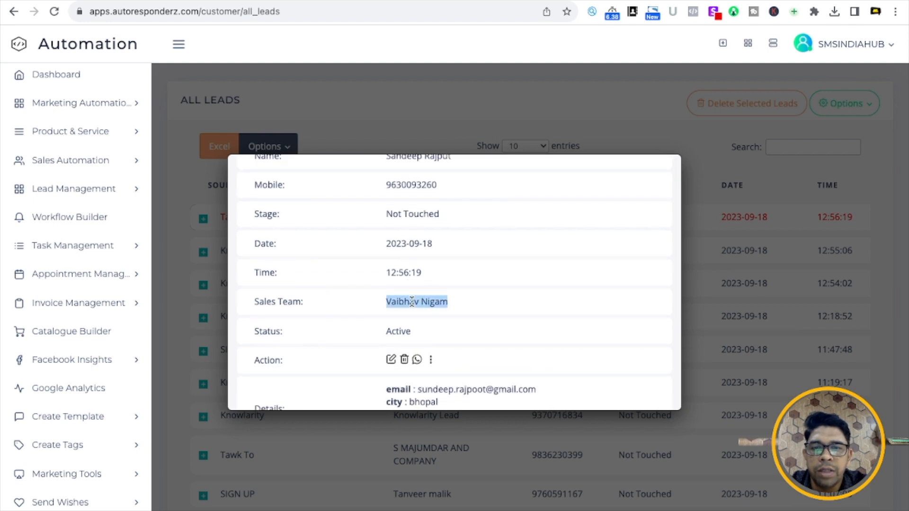
{"action": "scroll", "coordinate": [412, 301], "scroll_direction": "down", "scroll_amount": 3}
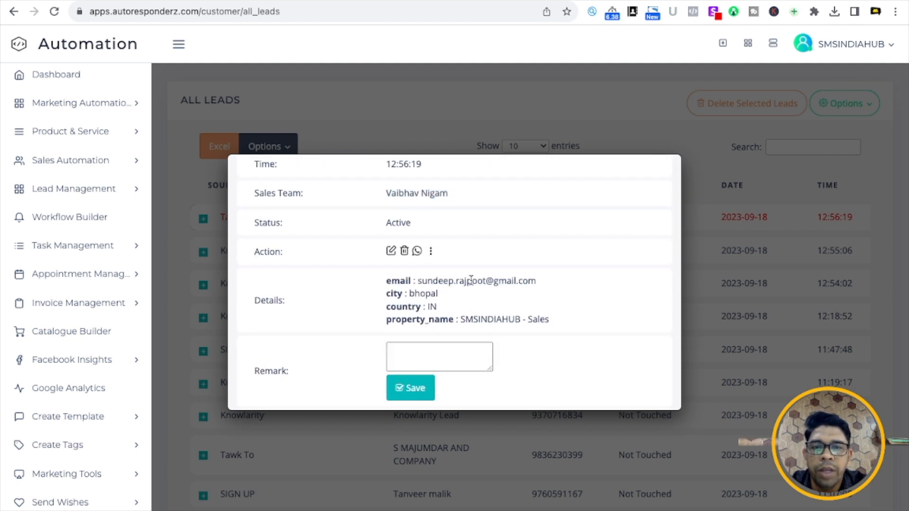
{"action": "triple_click", "coordinate": [474, 280]}
{"action": "scroll", "coordinate": [473, 309], "scroll_direction": "up", "scroll_amount": 5}
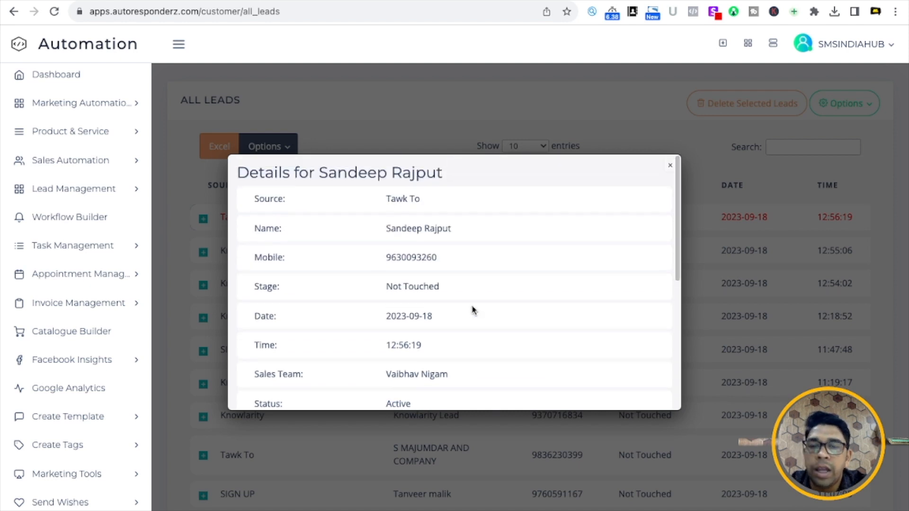
{"action": "left_click", "coordinate": [671, 168]}
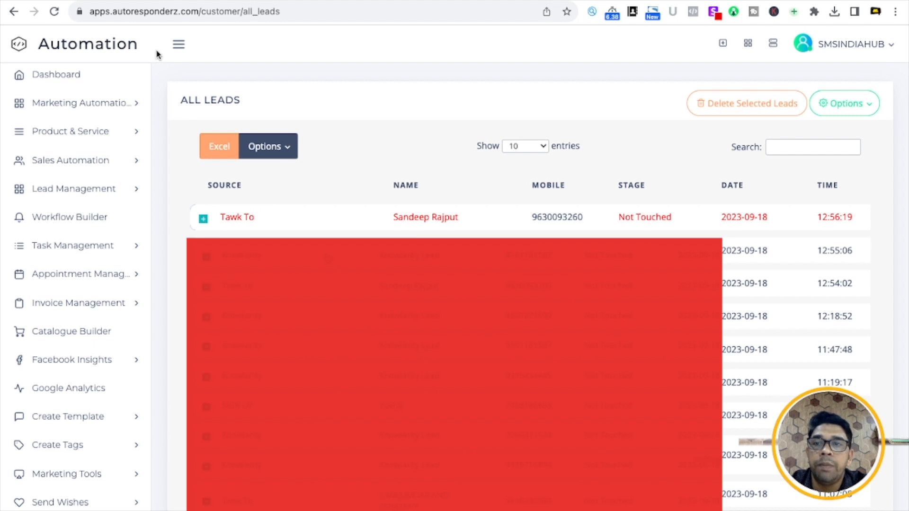
{"action": "left_click", "coordinate": [363, 1]}
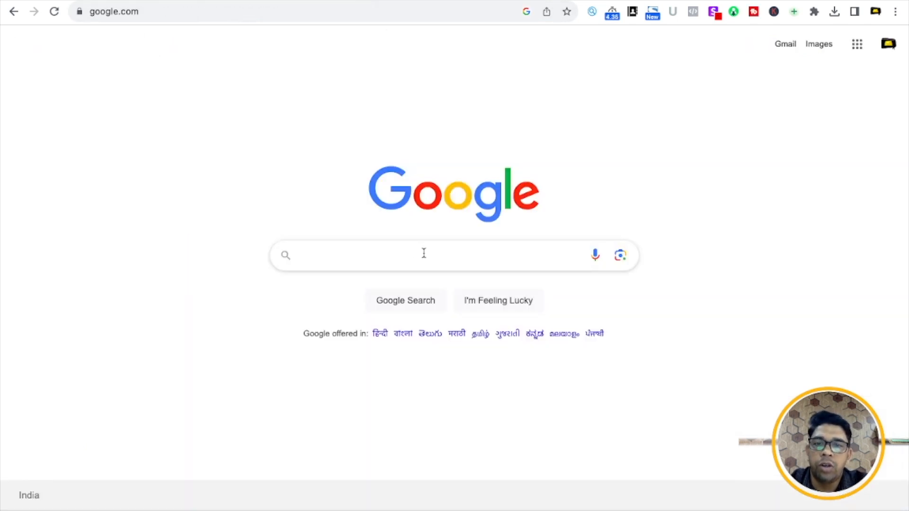
- Search Google for 'tawk to login' and reach the tawk.to sign-in page
{"action": "type", "text": "ta"}
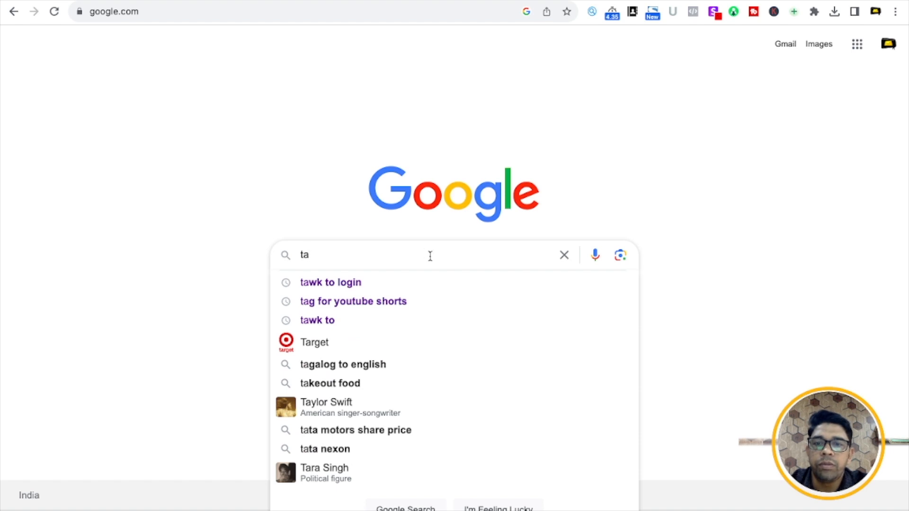
{"action": "left_click", "coordinate": [418, 281]}
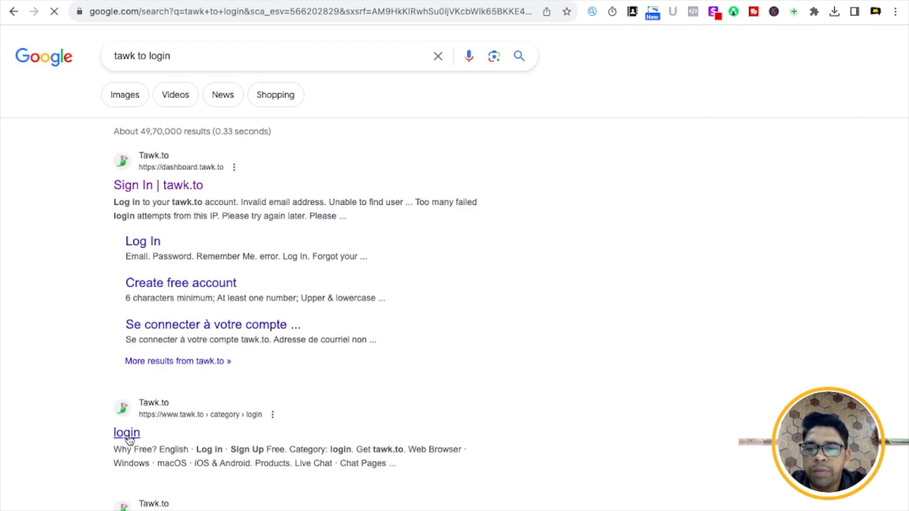
{"action": "scroll", "coordinate": [168, 469], "scroll_direction": "down", "scroll_amount": 5}
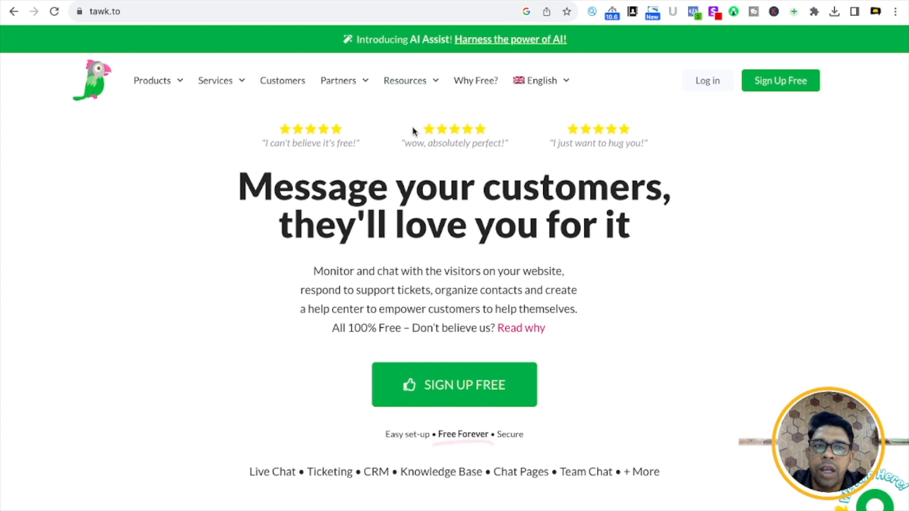
{"action": "left_click", "coordinate": [7, 12]}
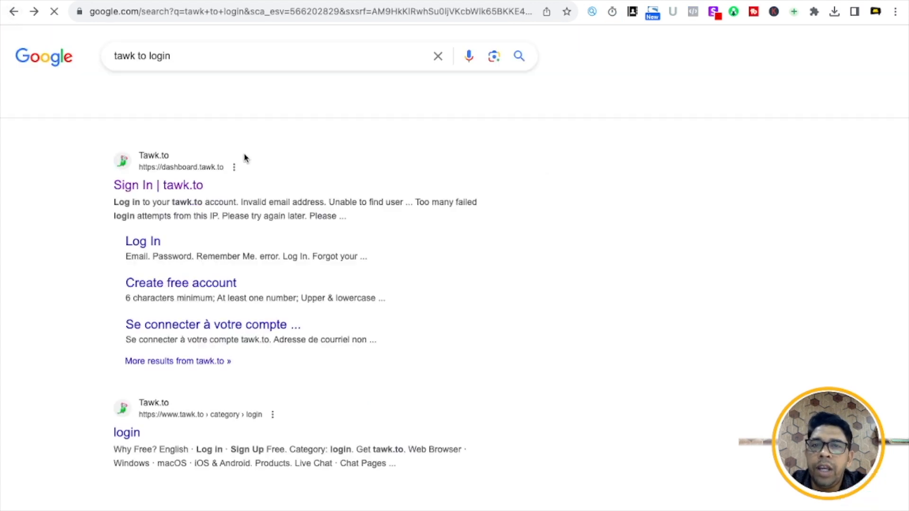
{"action": "scroll", "coordinate": [241, 183], "scroll_direction": "up", "scroll_amount": 4}
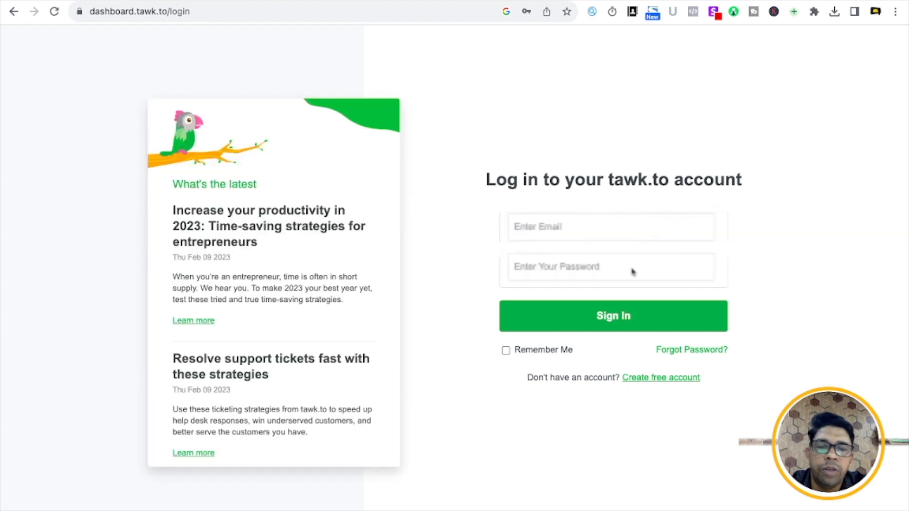
- Sign in to tawk.to and open the property's Administration settings
{"action": "left_click", "coordinate": [601, 318]}
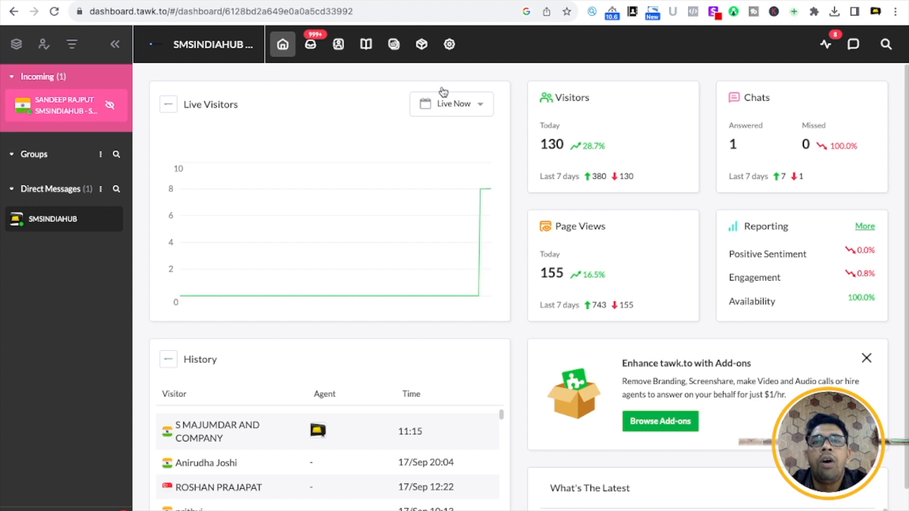
{"action": "left_click", "coordinate": [456, 47]}
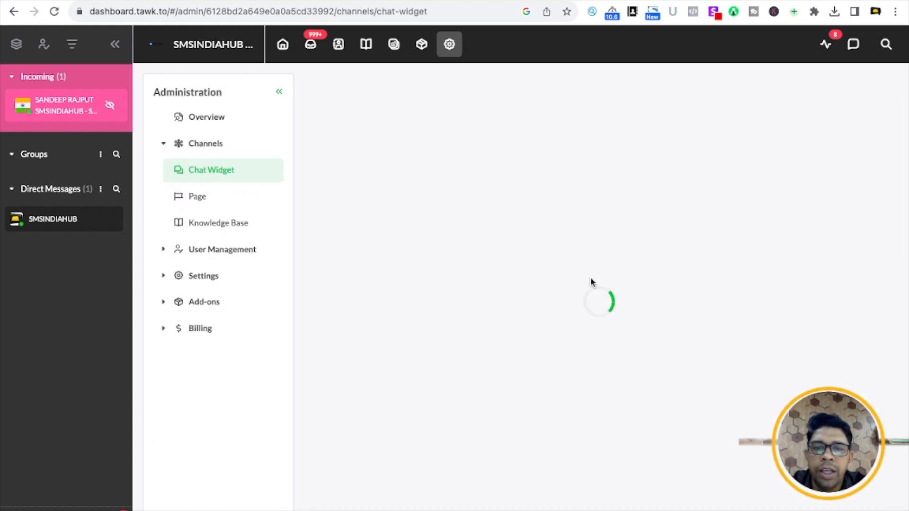
- Look at the Page channel setup, then browse the Active Chat Widget's code, direct link and options
{"action": "mouse_move", "coordinate": [729, 232]}
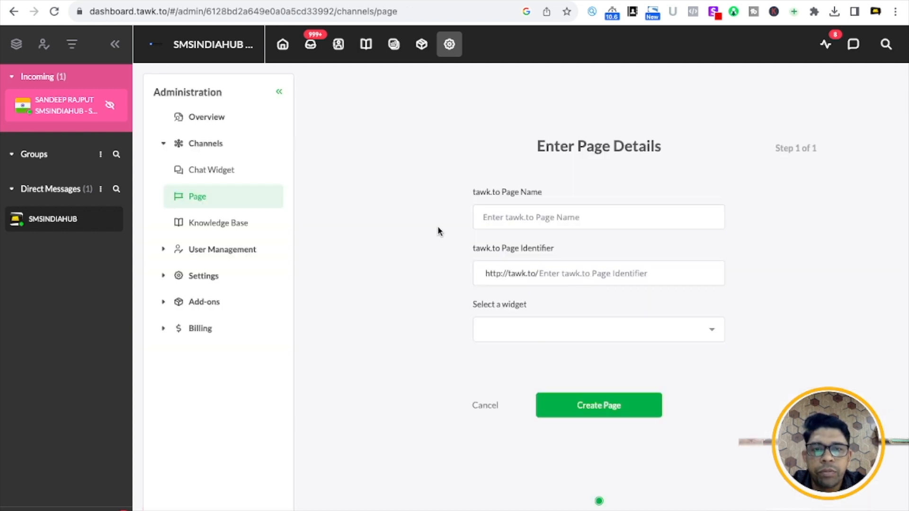
{"action": "left_click", "coordinate": [511, 210]}
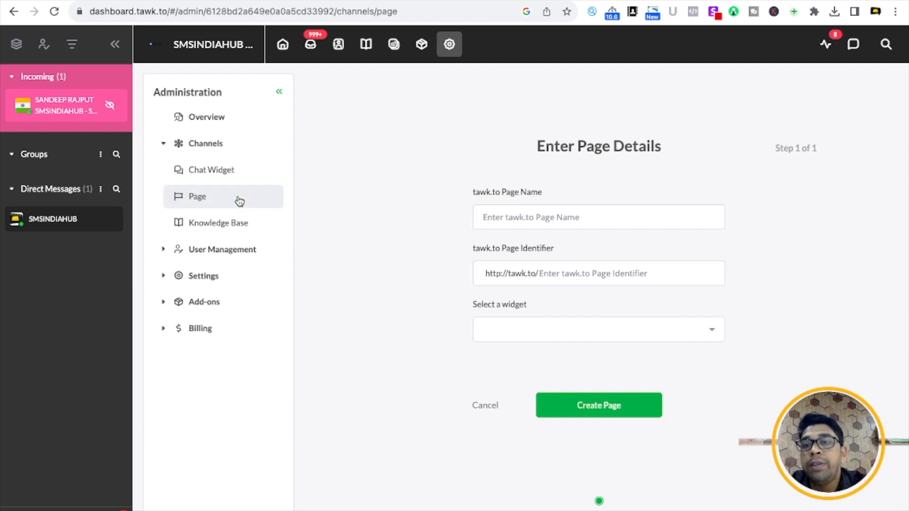
{"action": "left_click", "coordinate": [214, 174]}
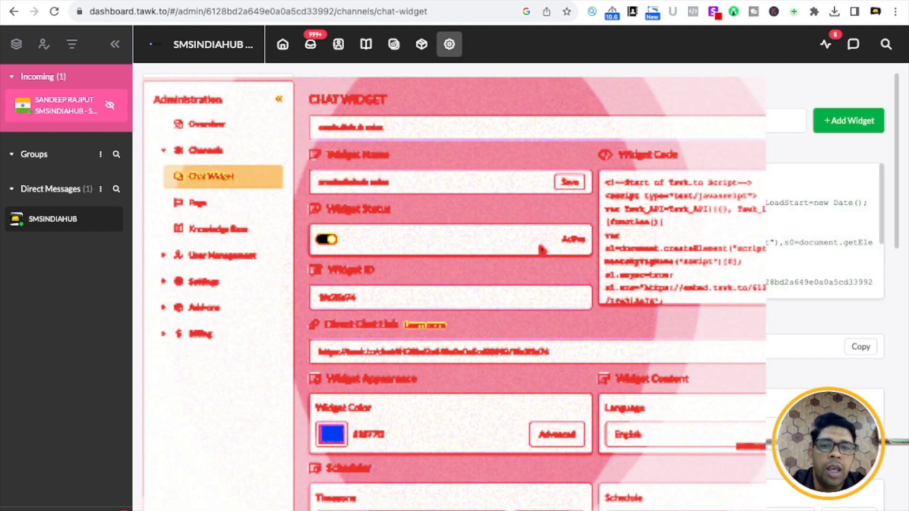
{"action": "scroll", "coordinate": [824, 213], "scroll_direction": "down", "scroll_amount": 3}
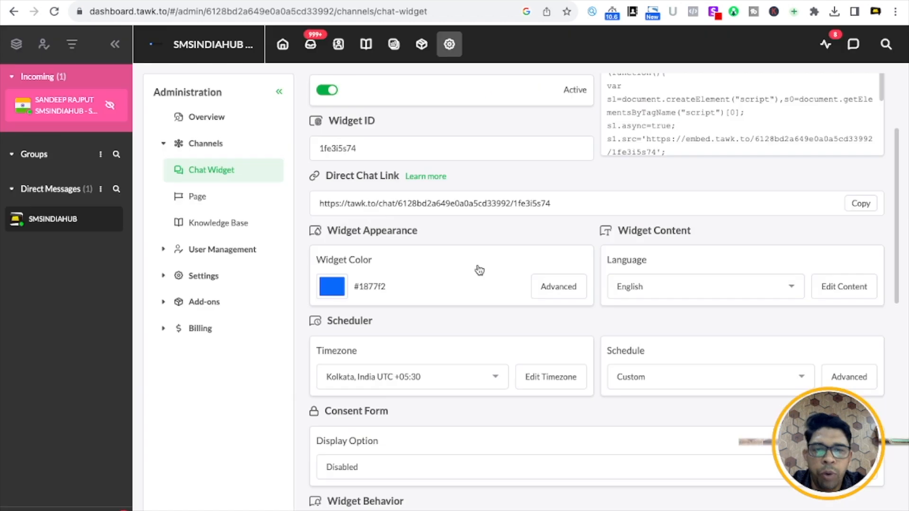
{"action": "scroll", "coordinate": [604, 422], "scroll_direction": "down", "scroll_amount": 10}
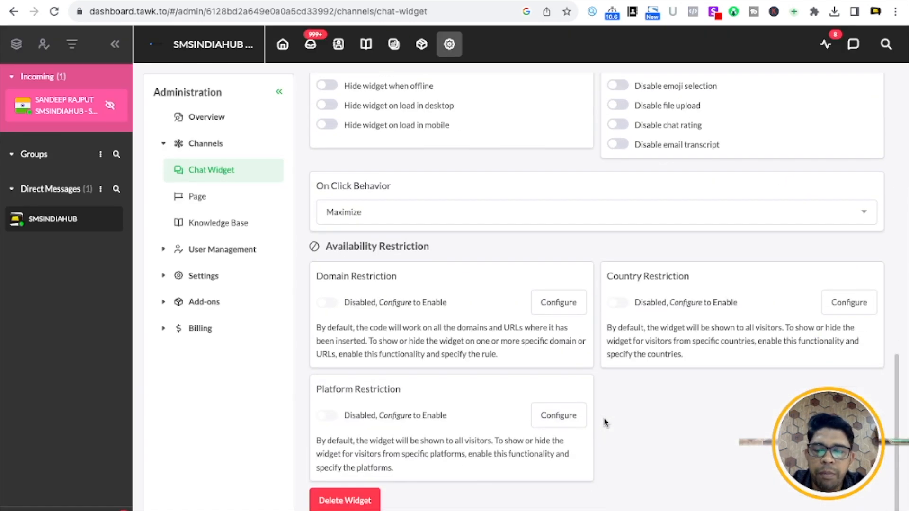
{"action": "scroll", "coordinate": [604, 422], "scroll_direction": "up", "scroll_amount": 8}
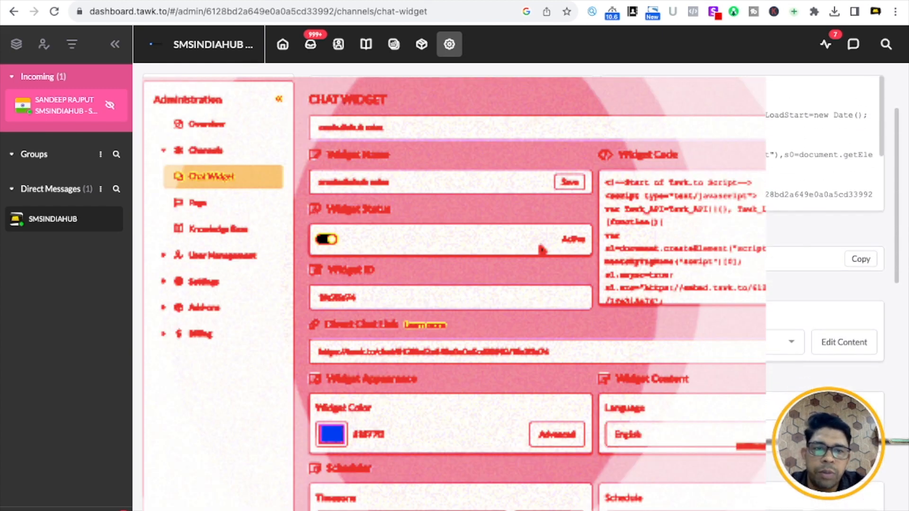
{"action": "scroll", "coordinate": [824, 237], "scroll_direction": "up", "scroll_amount": 3}
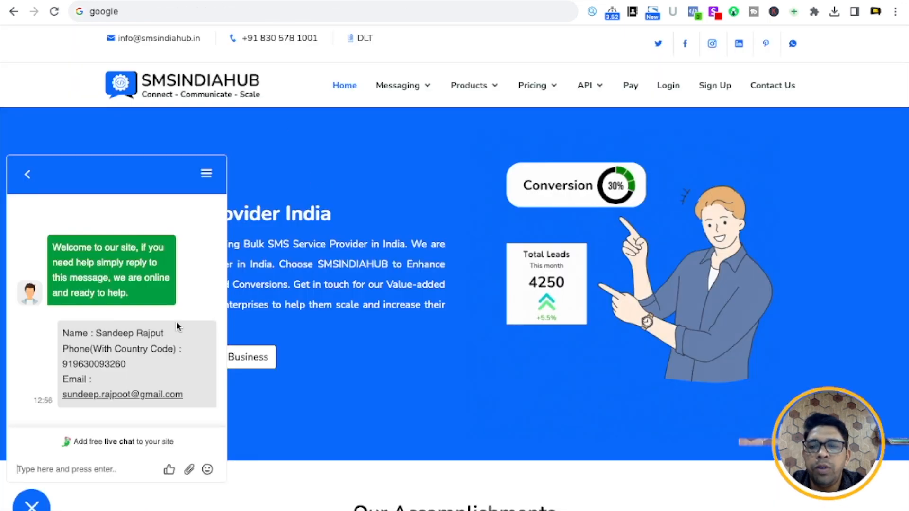
- Close the chat widget and search the website's page source for the tawk script ('talkwk')
{"action": "left_click", "coordinate": [27, 174]}
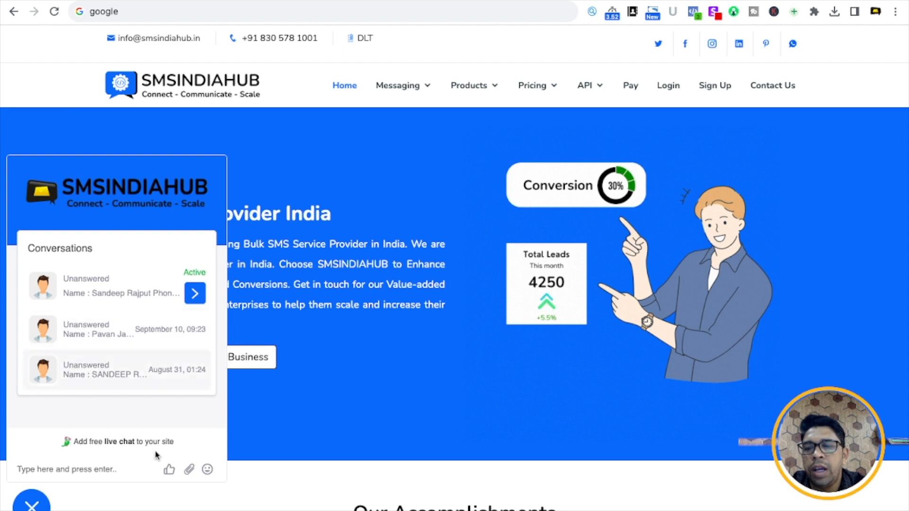
{"action": "left_click", "coordinate": [32, 505]}
{"action": "right_click", "coordinate": [75, 190]}
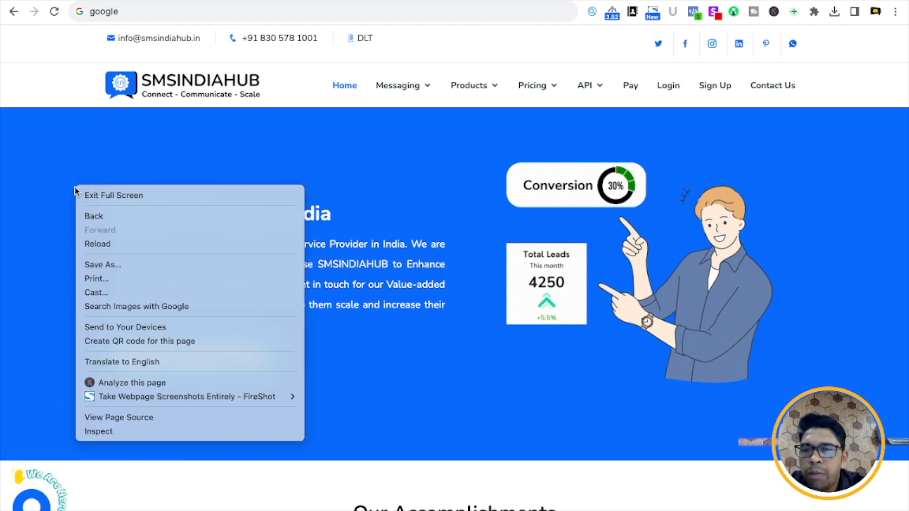
{"action": "left_click", "coordinate": [138, 417]}
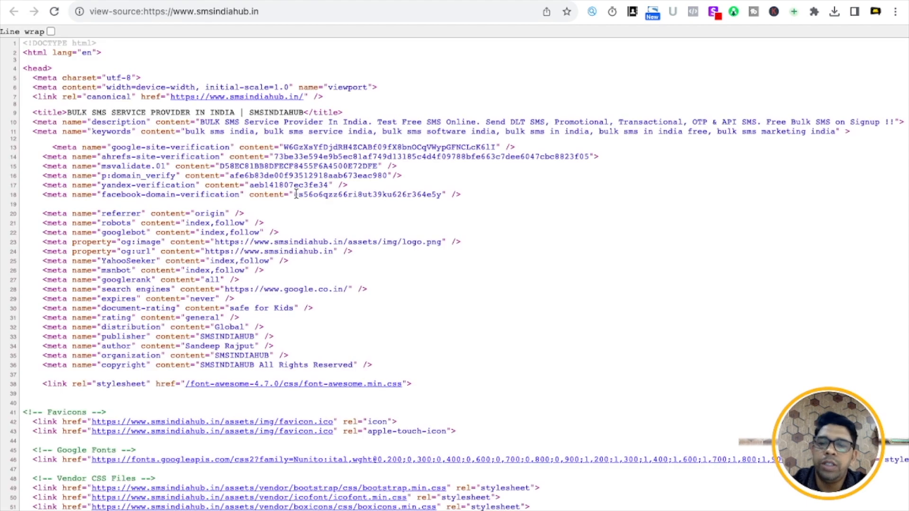
{"action": "key", "text": "ctrl+f"}
{"action": "type", "text": "talkwk"}
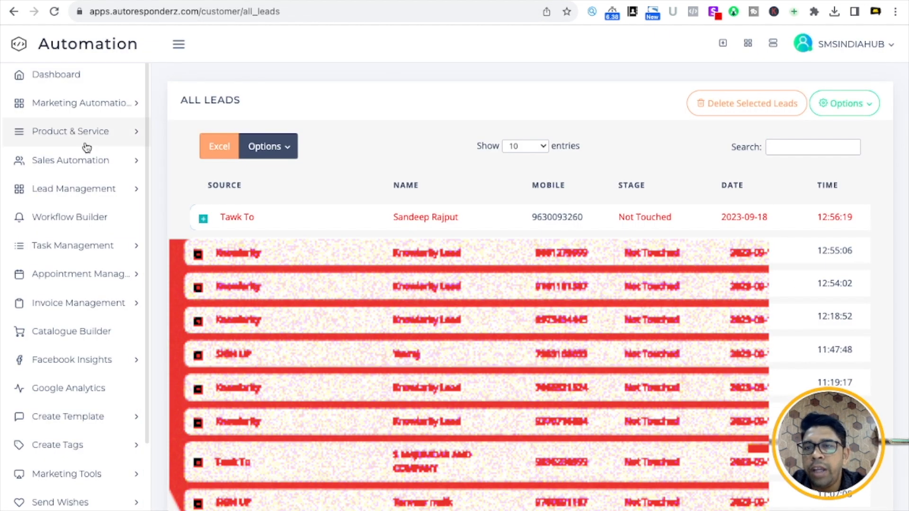
- Open the Tawk.to integration under Marketing Sources and reveal its Tawk To URL
{"action": "left_click", "coordinate": [107, 100]}
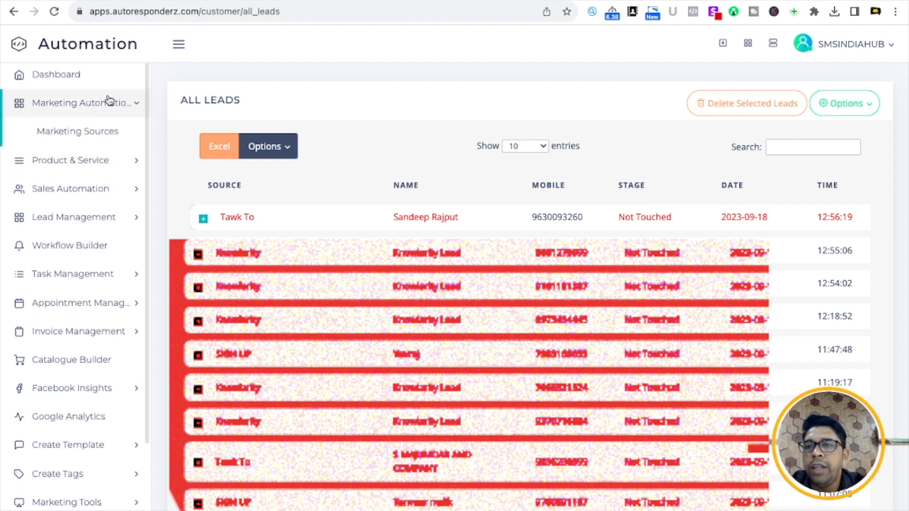
{"action": "left_click", "coordinate": [96, 133]}
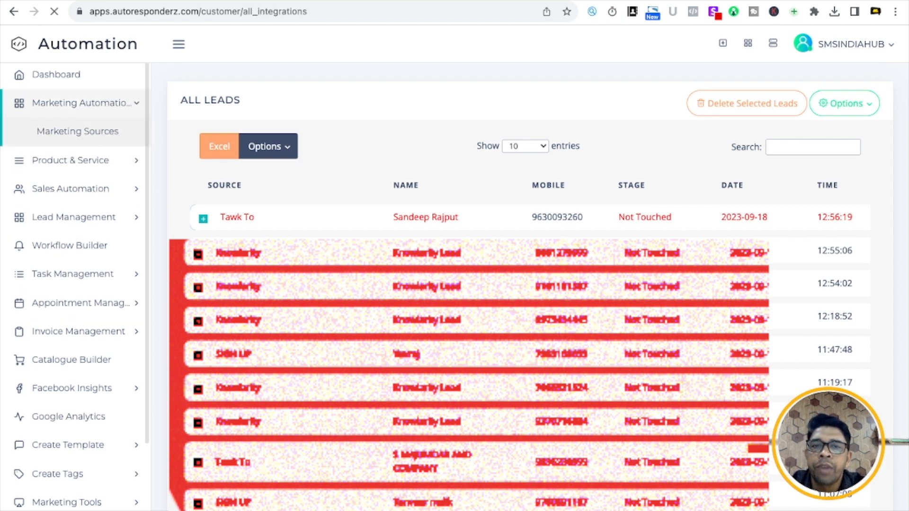
{"action": "scroll", "coordinate": [542, 371], "scroll_direction": "down", "scroll_amount": 2}
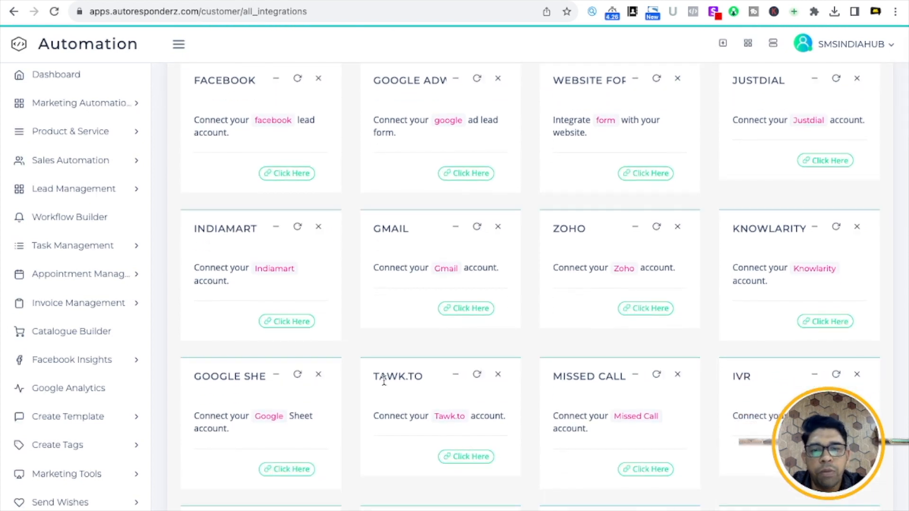
{"action": "left_click", "coordinate": [454, 455]}
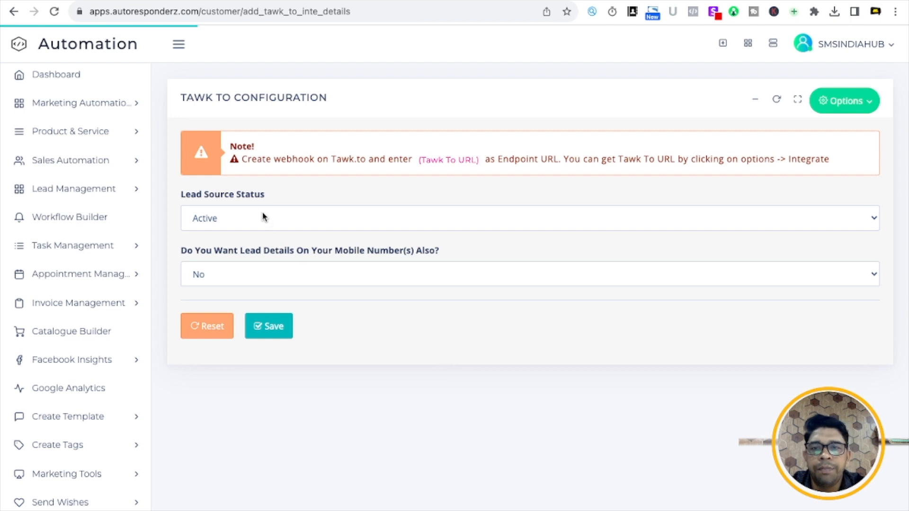
{"action": "left_click", "coordinate": [875, 107]}
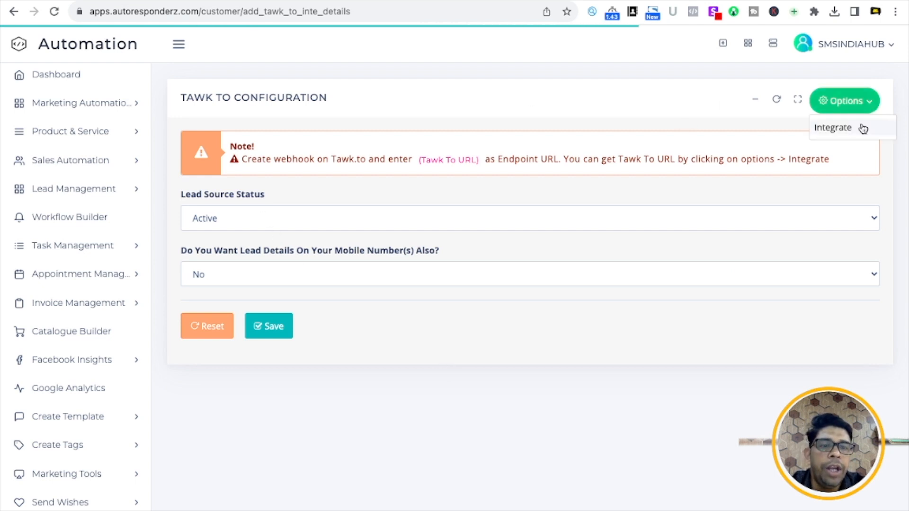
{"action": "left_click", "coordinate": [860, 127]}
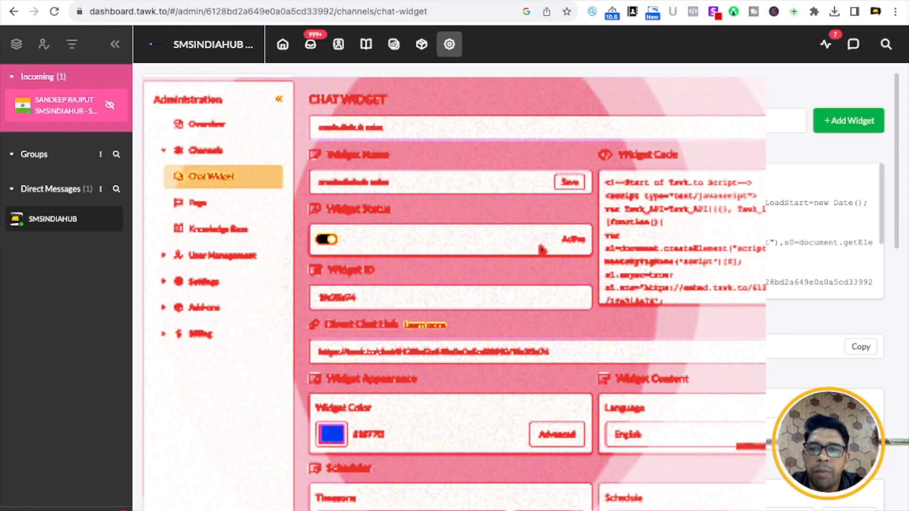
- Scroll down through the tawk.to Chat Widget settings page
{"action": "scroll", "coordinate": [542, 250], "scroll_direction": "down", "scroll_amount": 3}
{"action": "scroll", "coordinate": [542, 250], "scroll_direction": "down", "scroll_amount": 10}
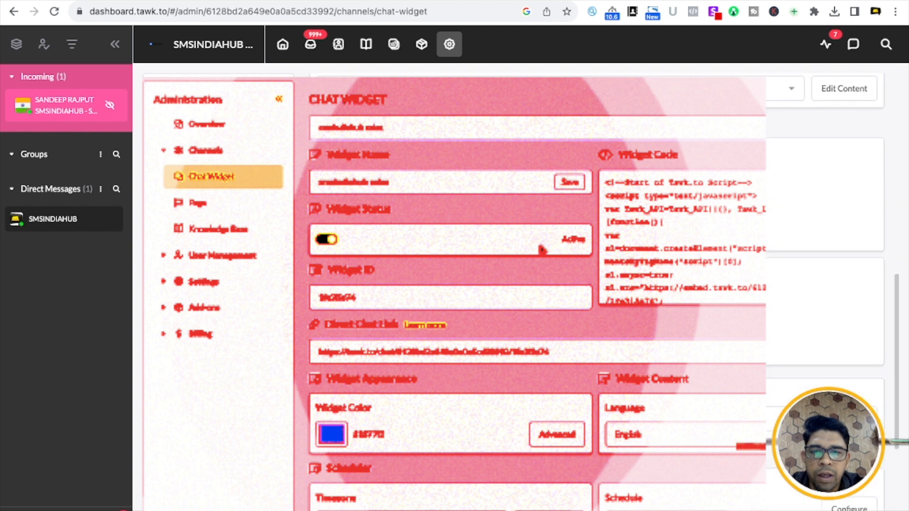
{"action": "scroll", "coordinate": [542, 249], "scroll_direction": "down", "scroll_amount": 3}
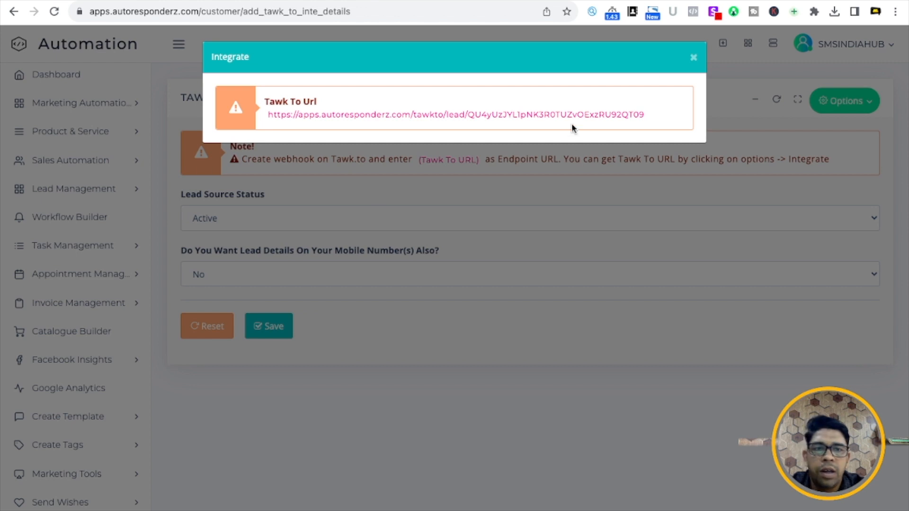
- Close the Tawk To URL dialog, open the site's chat widget, and return to All Leads
{"action": "left_click", "coordinate": [692, 57]}
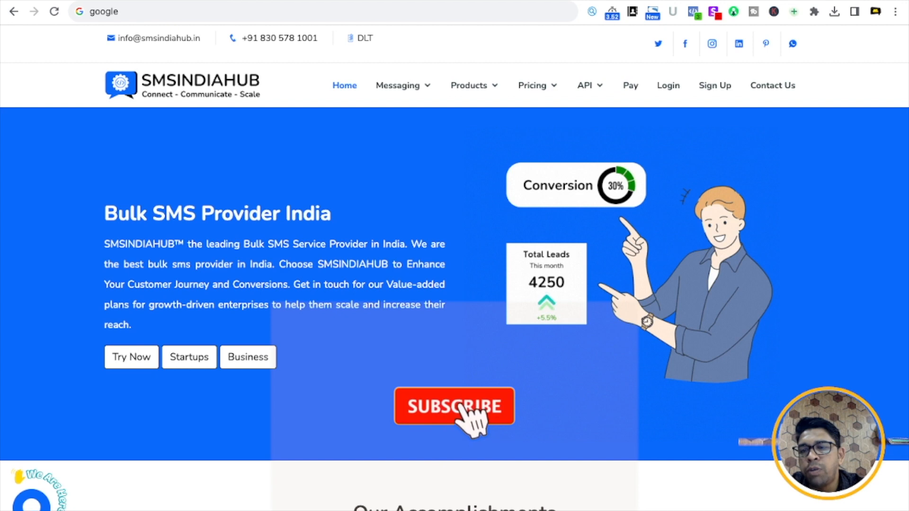
{"action": "left_click", "coordinate": [34, 500]}
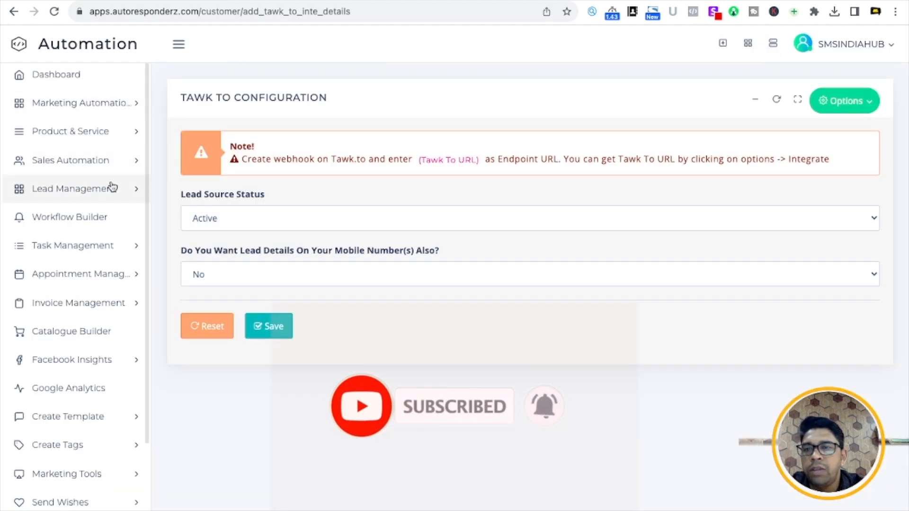
{"action": "left_click", "coordinate": [112, 187]}
{"action": "left_click", "coordinate": [56, 218]}
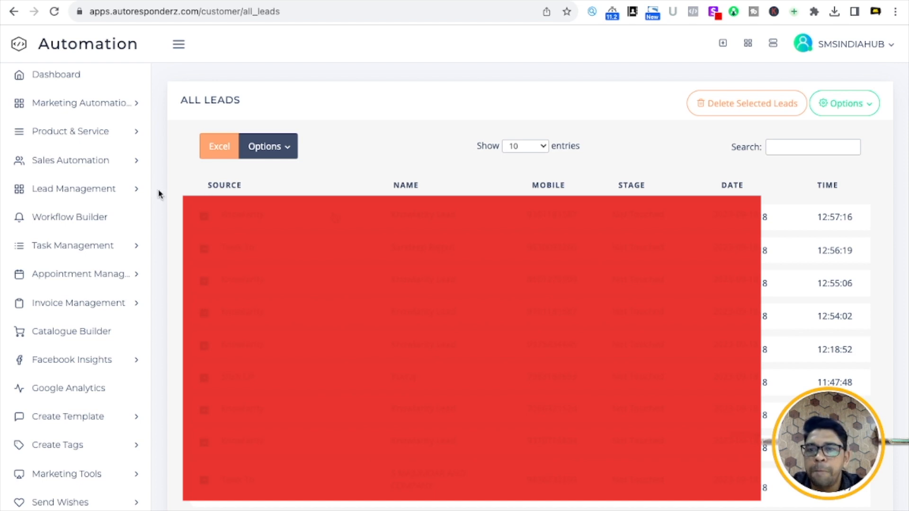
- Open Create Template > Whatsapp > Show/Update and browse the saved templates, including Welcome with WhatsApp
{"action": "left_click", "coordinate": [103, 217]}
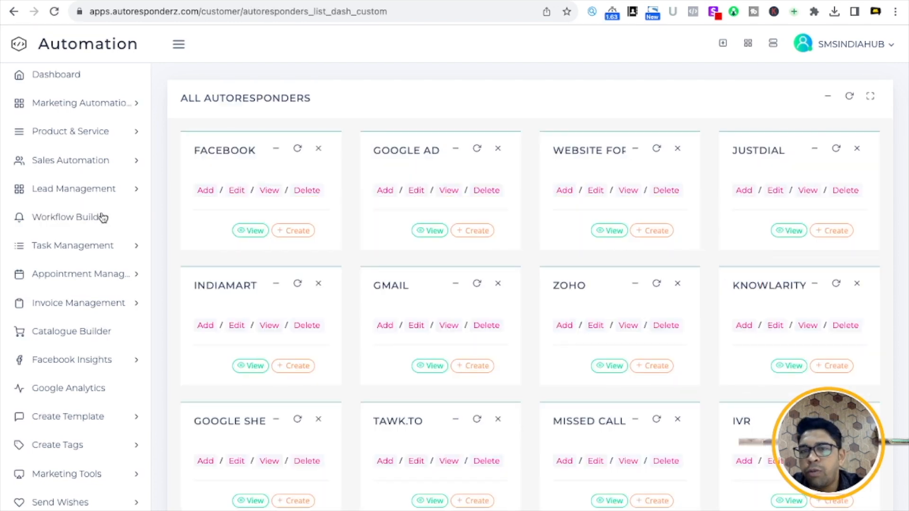
{"action": "scroll", "coordinate": [564, 355], "scroll_direction": "down", "scroll_amount": 2}
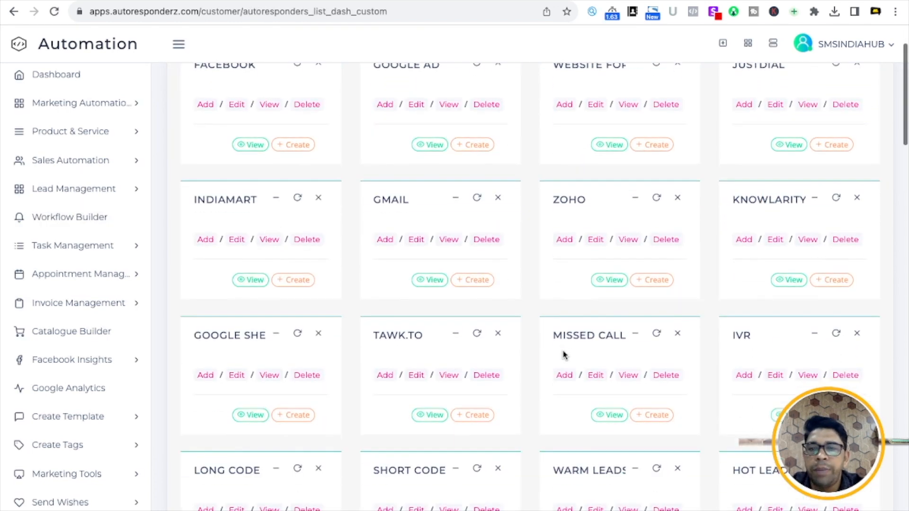
{"action": "scroll", "coordinate": [41, 367], "scroll_direction": "down", "scroll_amount": 3}
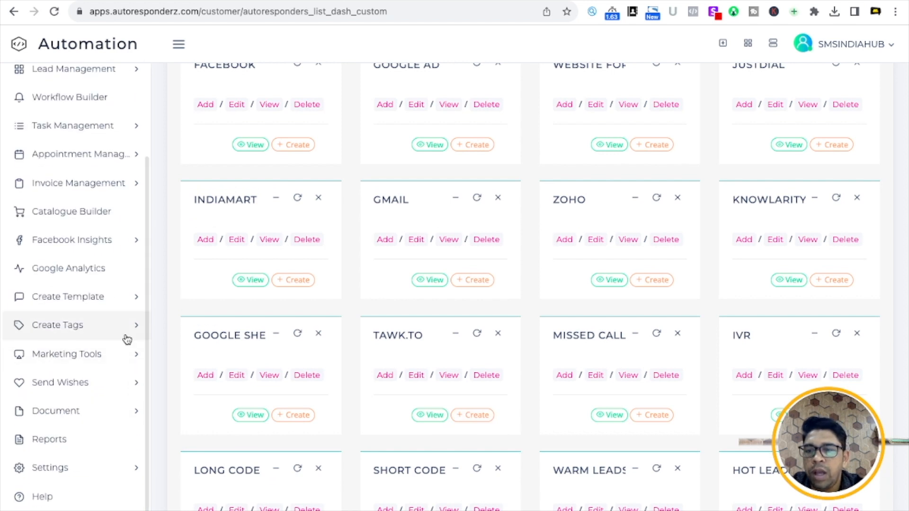
{"action": "left_click", "coordinate": [97, 294]}
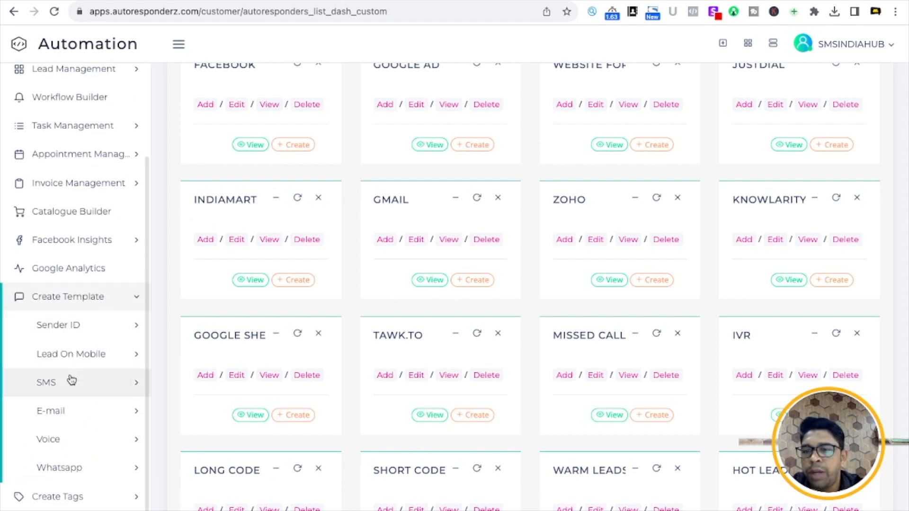
{"action": "left_click", "coordinate": [87, 477]}
{"action": "scroll", "coordinate": [87, 483], "scroll_direction": "down", "scroll_amount": 4}
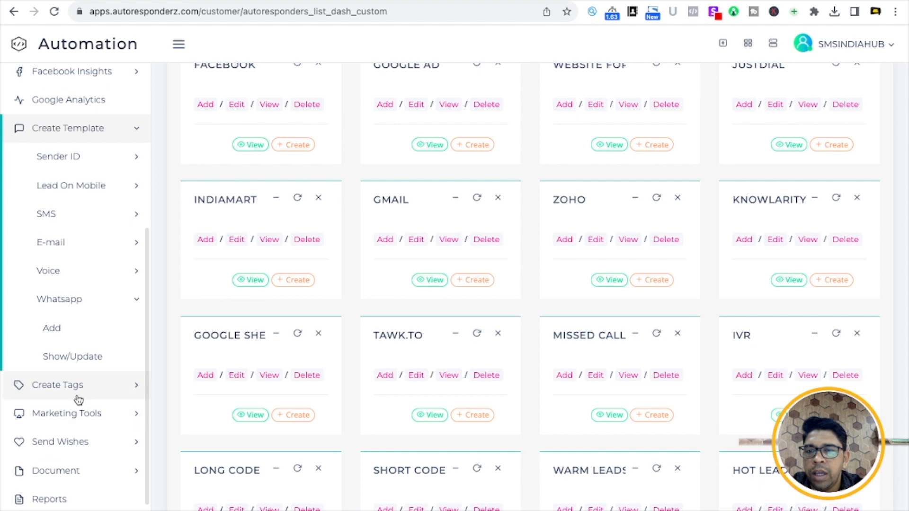
{"action": "left_click", "coordinate": [57, 357]}
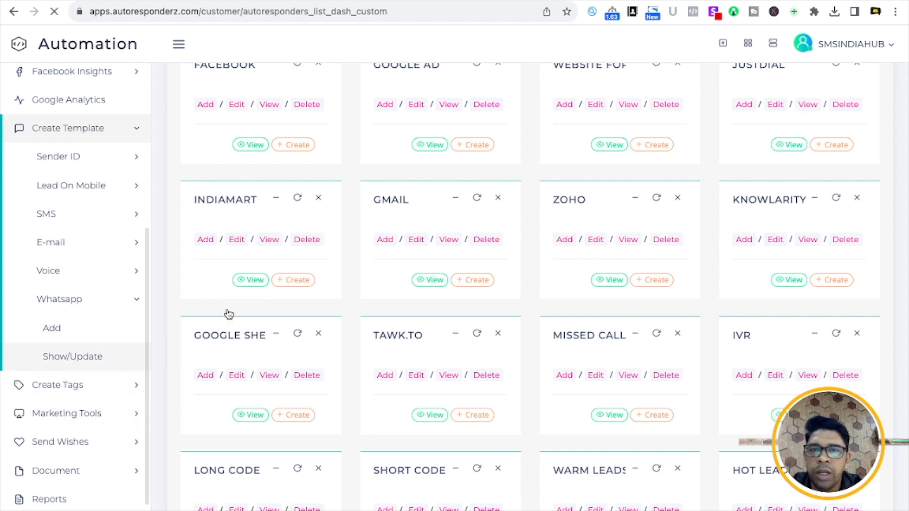
{"action": "scroll", "coordinate": [426, 254], "scroll_direction": "down", "scroll_amount": 4}
{"action": "scroll", "coordinate": [426, 254], "scroll_direction": "up", "scroll_amount": 5}
{"action": "scroll", "coordinate": [425, 254], "scroll_direction": "down", "scroll_amount": 10}
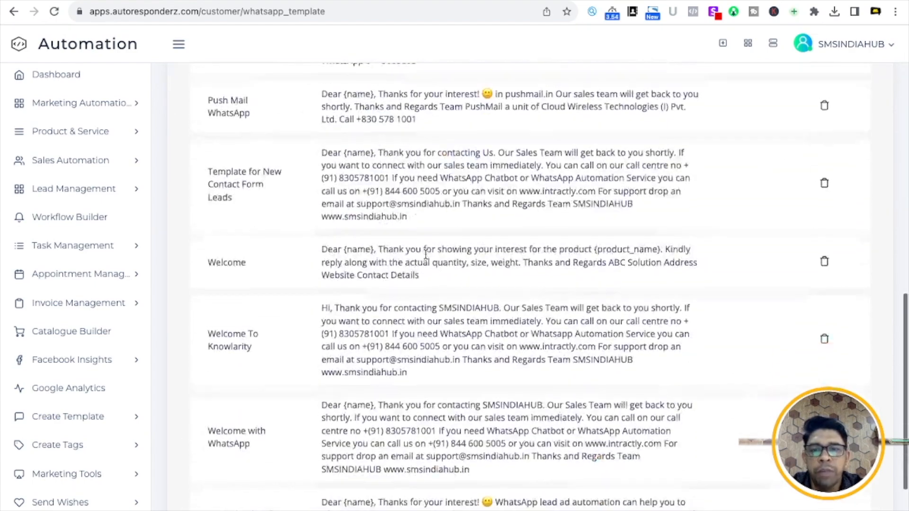
{"action": "scroll", "coordinate": [425, 254], "scroll_direction": "up", "scroll_amount": 10}
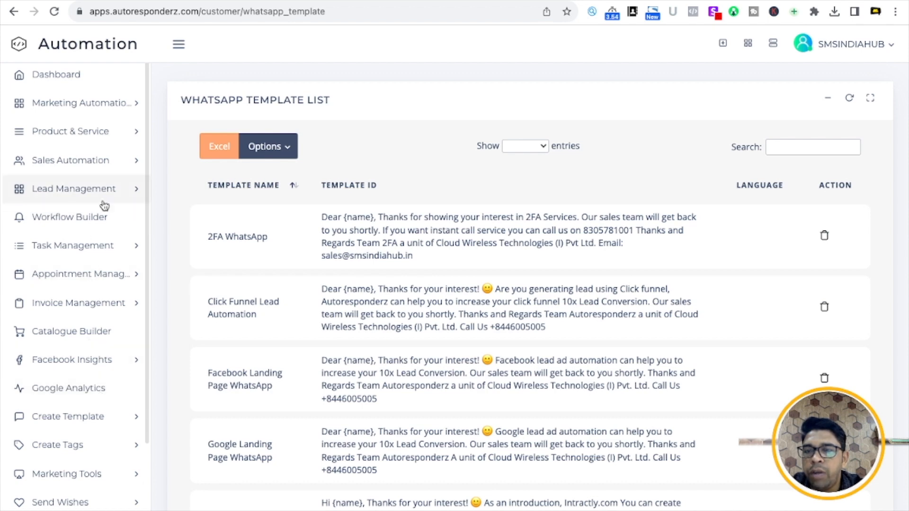
- Review the Welcome with WhatsApp Tawk.to autoresponder's message, then open Lead Management's All Leads list
{"action": "left_click", "coordinate": [95, 225]}
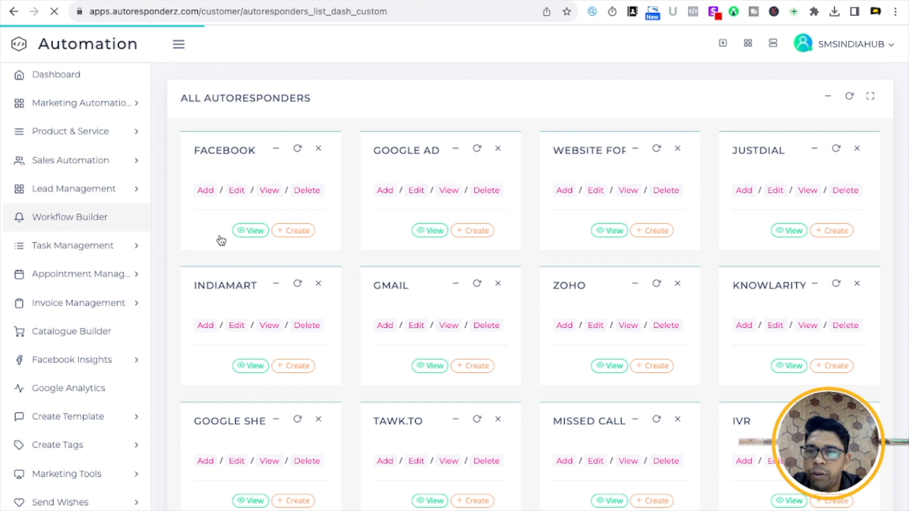
{"action": "scroll", "coordinate": [416, 283], "scroll_direction": "down", "scroll_amount": 3}
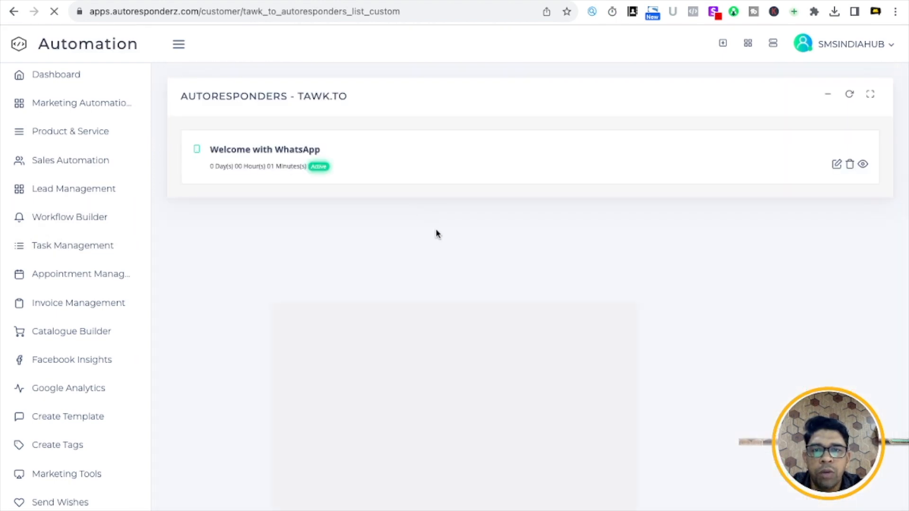
{"action": "left_click", "coordinate": [863, 164]}
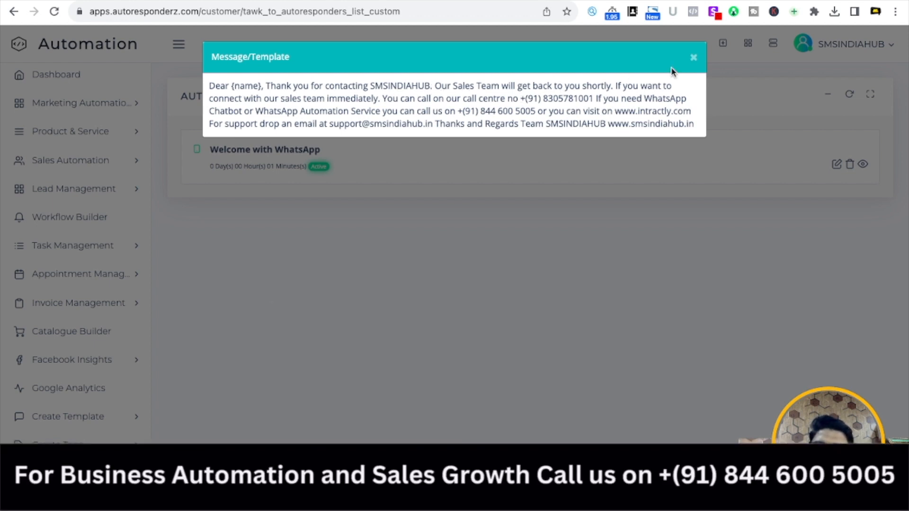
{"action": "left_click", "coordinate": [693, 58]}
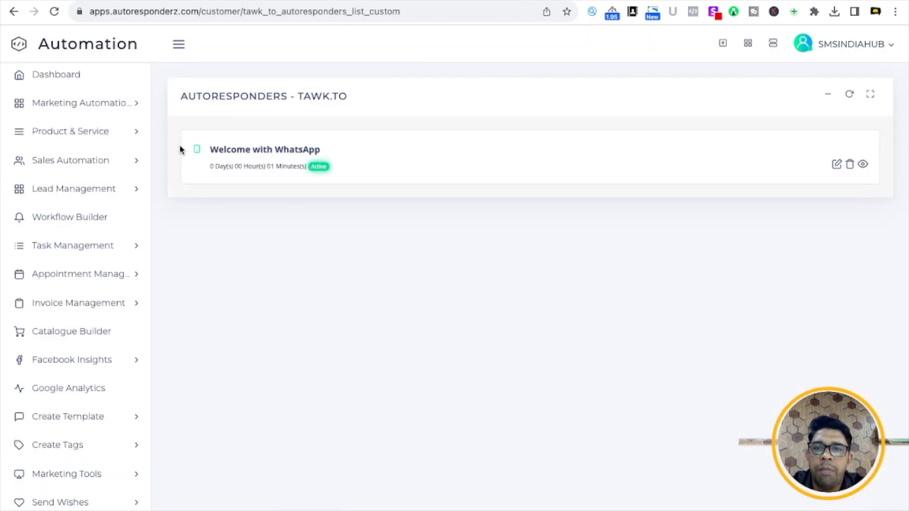
{"action": "left_click", "coordinate": [107, 245]}
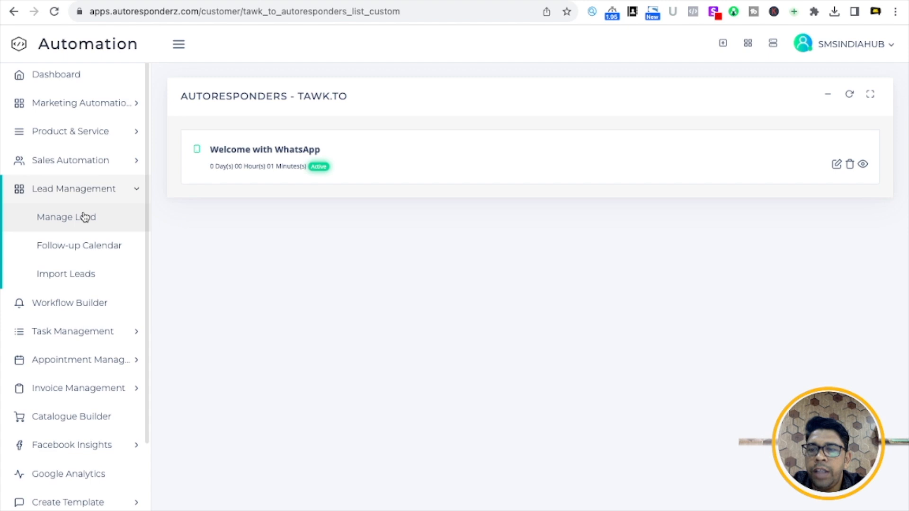
{"action": "left_click", "coordinate": [83, 216]}
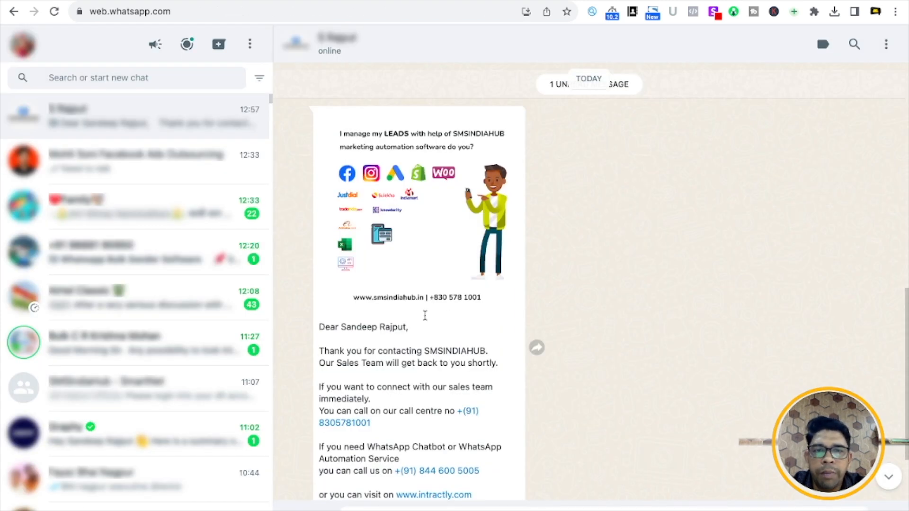
- Read through the SMSINDIAHUB welcome message in WhatsApp, then return to the Autoresponderz All Leads tab
{"action": "scroll", "coordinate": [424, 316], "scroll_direction": "down", "scroll_amount": 2}
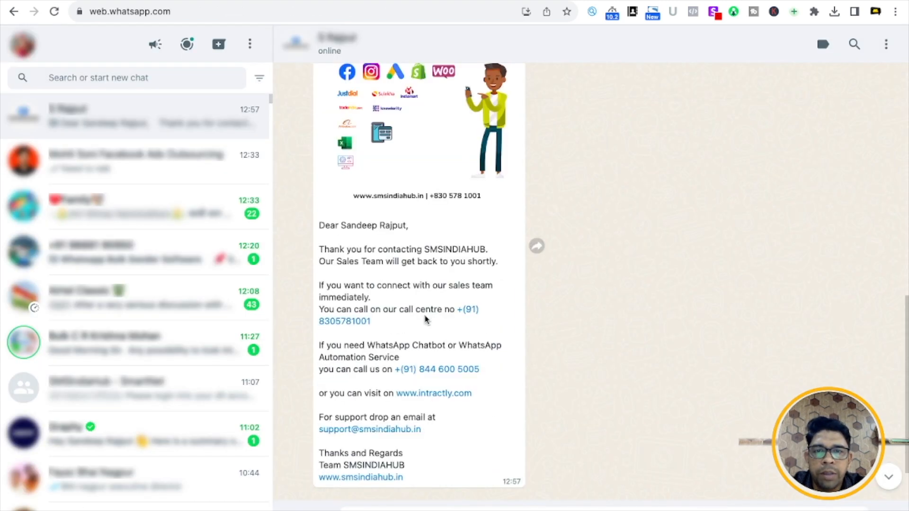
{"action": "scroll", "coordinate": [406, 332], "scroll_direction": "up", "scroll_amount": 3}
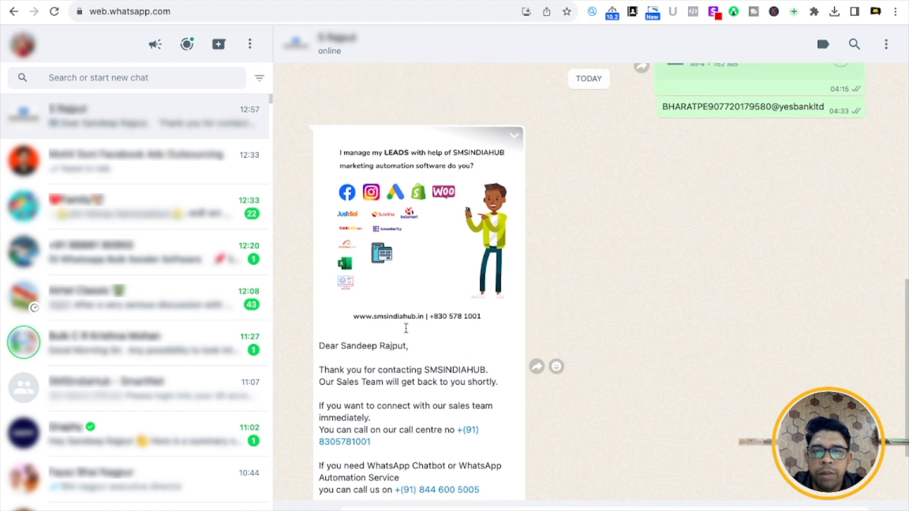
{"action": "scroll", "coordinate": [406, 331], "scroll_direction": "down", "scroll_amount": 3}
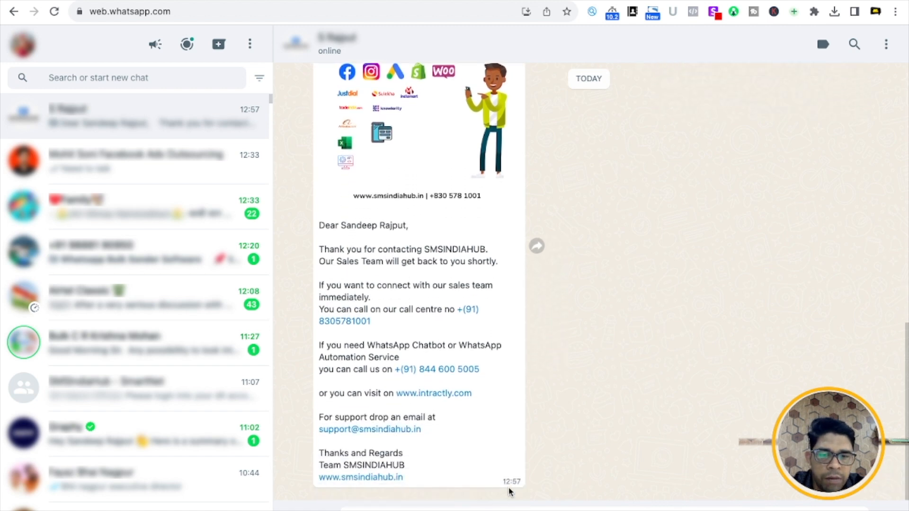
{"action": "left_click", "coordinate": [350, 0]}
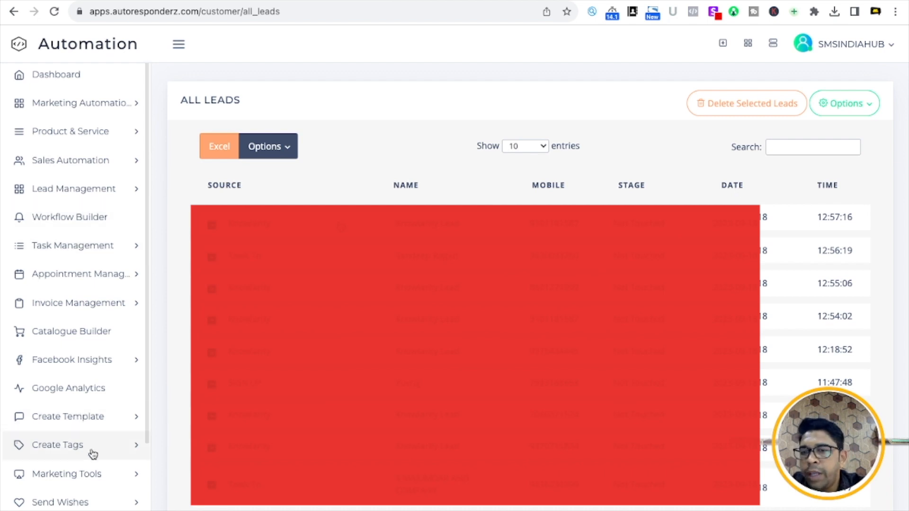
- Go to the Workflow Builder autoresponder overview and start a new TAWK.TO autoresponder
{"action": "left_click", "coordinate": [95, 426]}
{"action": "scroll", "coordinate": [90, 449], "scroll_direction": "down", "scroll_amount": 4}
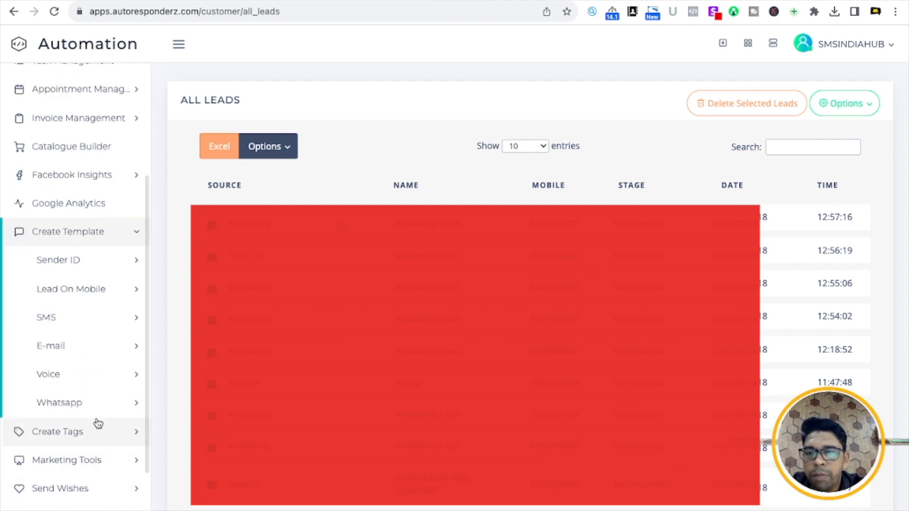
{"action": "scroll", "coordinate": [90, 407], "scroll_direction": "up", "scroll_amount": 4}
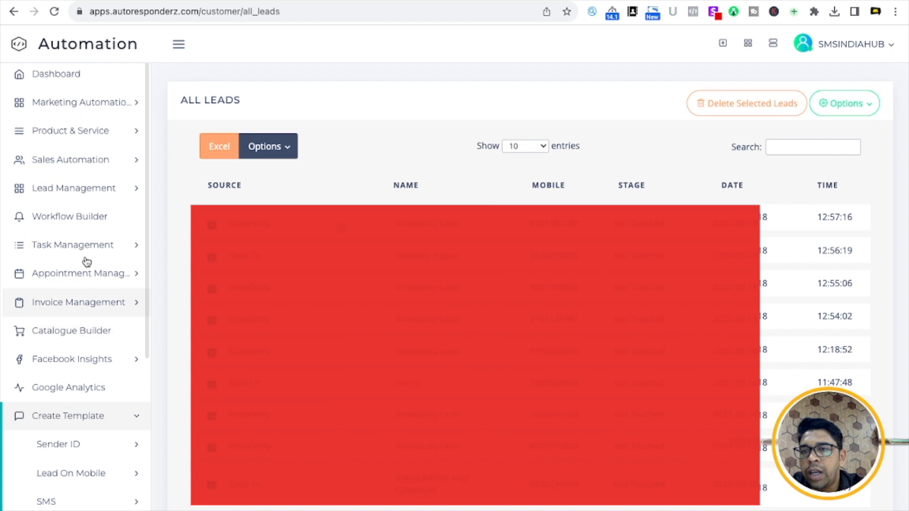
{"action": "left_click", "coordinate": [84, 220]}
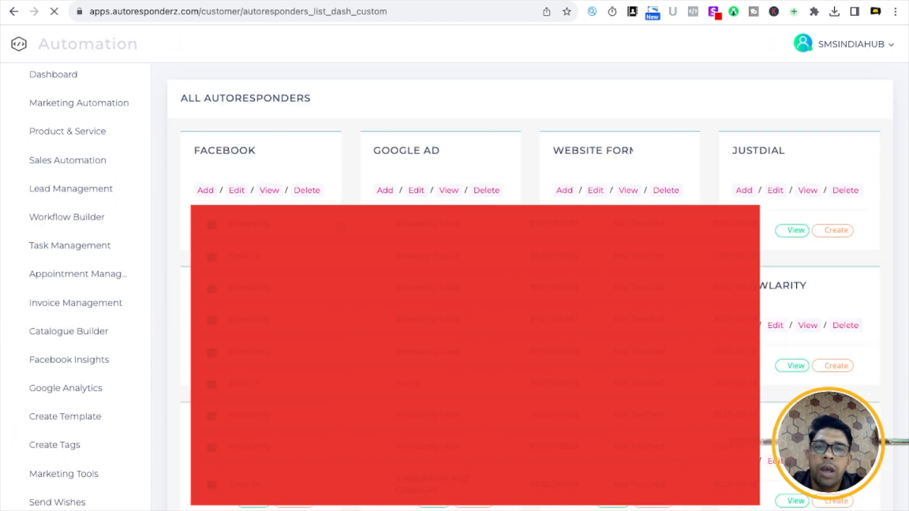
{"action": "scroll", "coordinate": [482, 386], "scroll_direction": "down", "scroll_amount": 3}
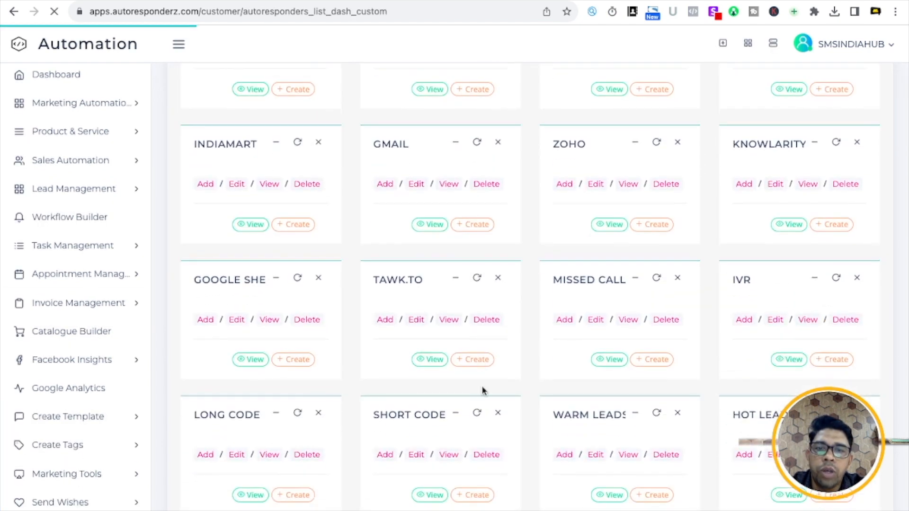
{"action": "left_click", "coordinate": [473, 360]}
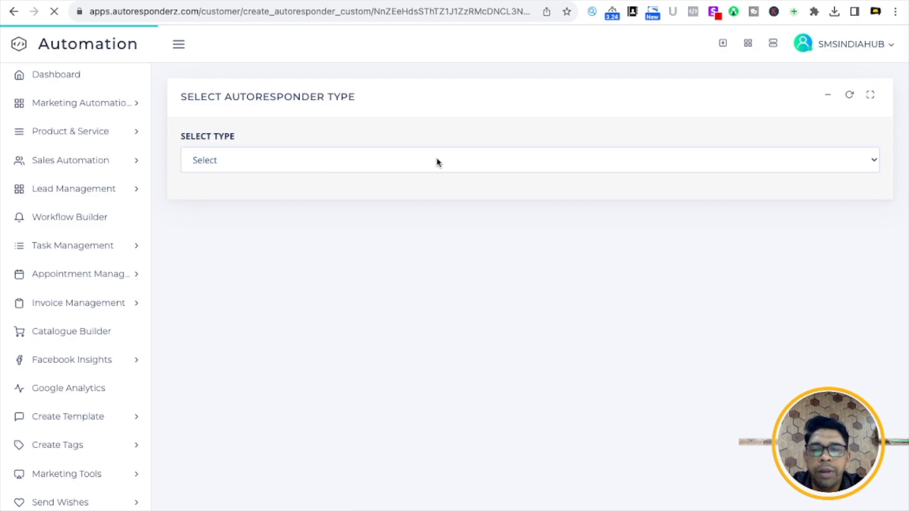
- Make a WhatsApp autoresponder named WELCOME MESSAGE with a 0-day, 0-hour, 1-minute delay
{"action": "left_click", "coordinate": [288, 169]}
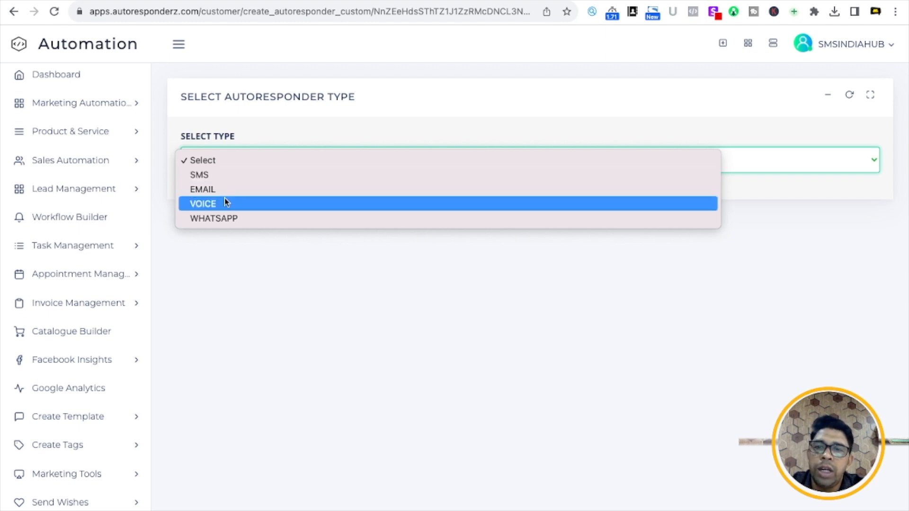
{"action": "left_click", "coordinate": [223, 220]}
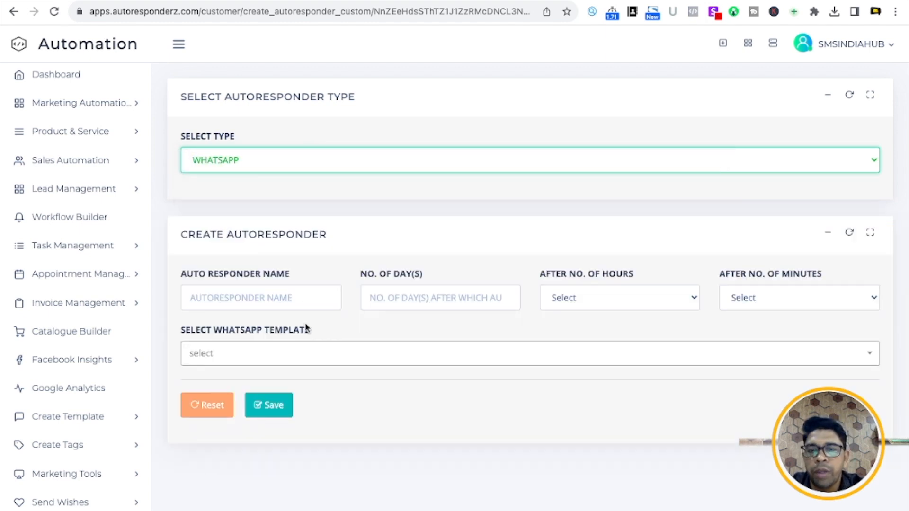
{"action": "left_click", "coordinate": [286, 302]}
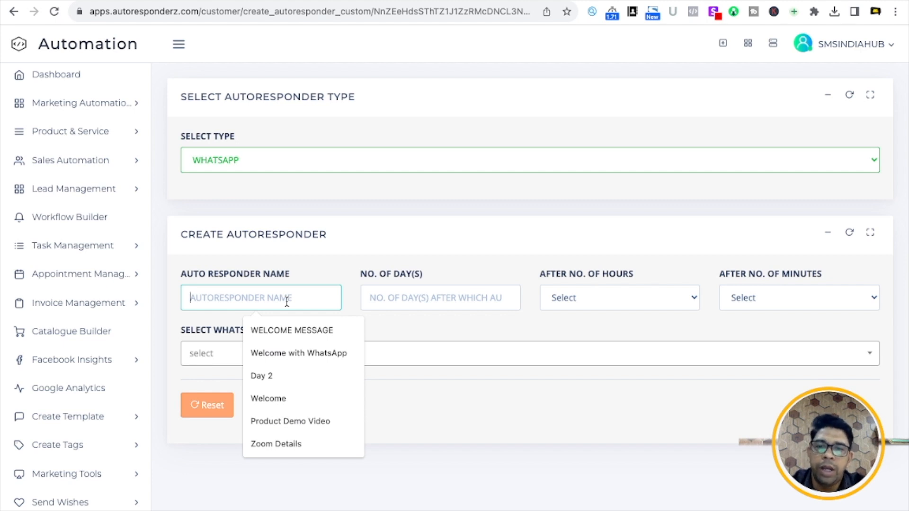
{"action": "left_click", "coordinate": [308, 331]}
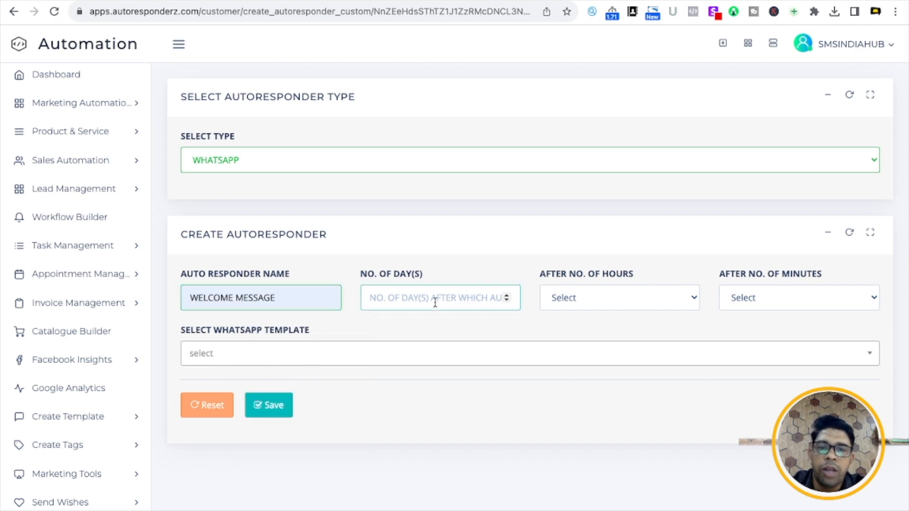
{"action": "type", "text": "0"}
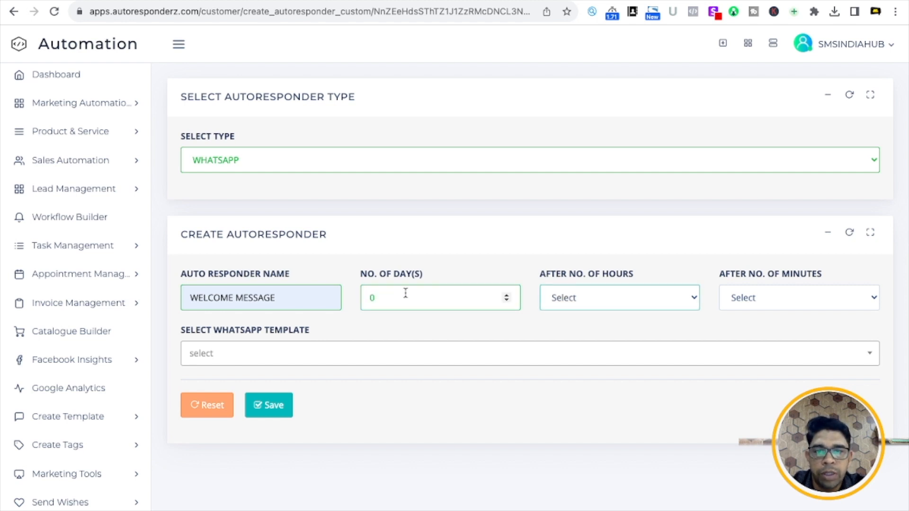
{"action": "left_click", "coordinate": [586, 300]}
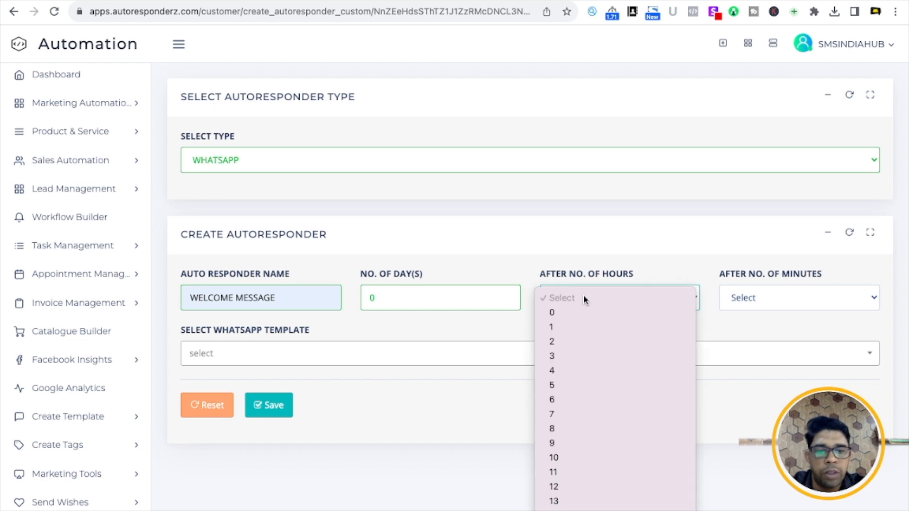
{"action": "left_click", "coordinate": [588, 313]}
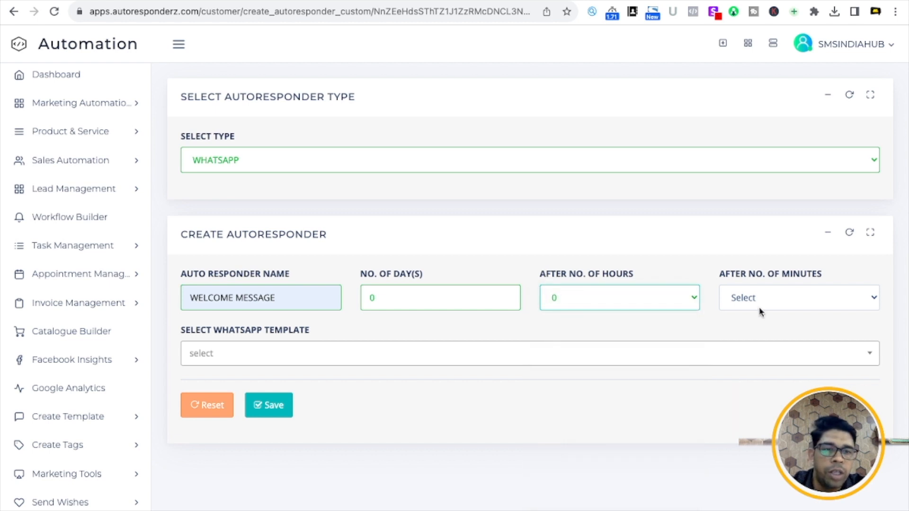
{"action": "left_click", "coordinate": [759, 305]}
{"action": "left_click", "coordinate": [753, 313]}
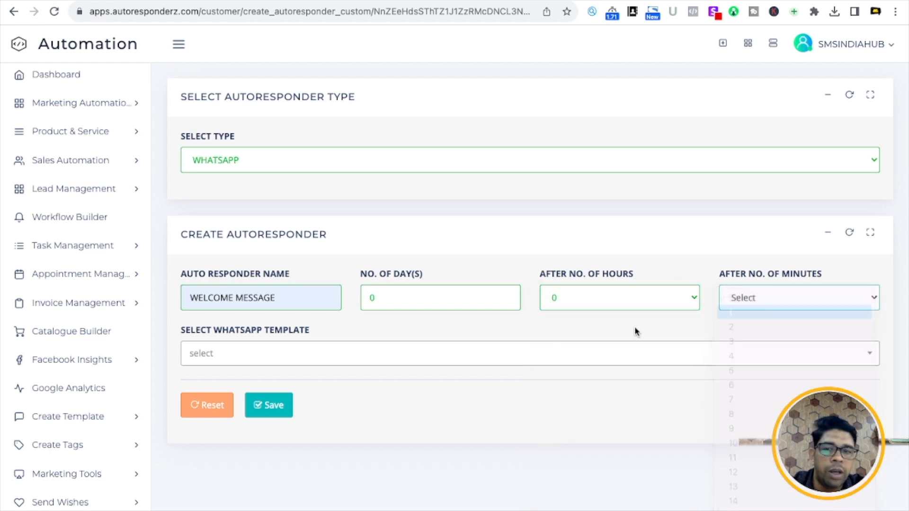
- Choose the Welcome To Knowlarity template from the WhatsApp template list
{"action": "left_click", "coordinate": [445, 356]}
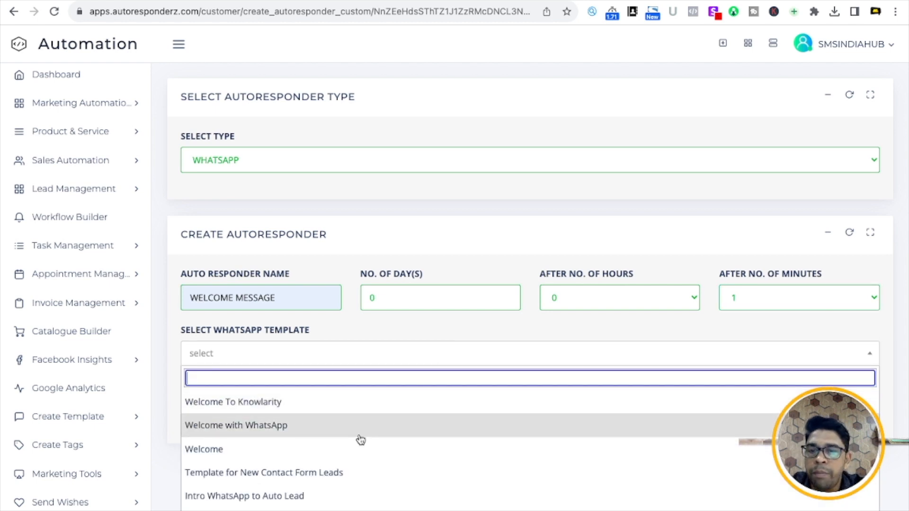
{"action": "scroll", "coordinate": [360, 441], "scroll_direction": "down", "scroll_amount": 3}
{"action": "scroll", "coordinate": [361, 441], "scroll_direction": "up", "scroll_amount": 2}
{"action": "scroll", "coordinate": [361, 440], "scroll_direction": "down", "scroll_amount": 2}
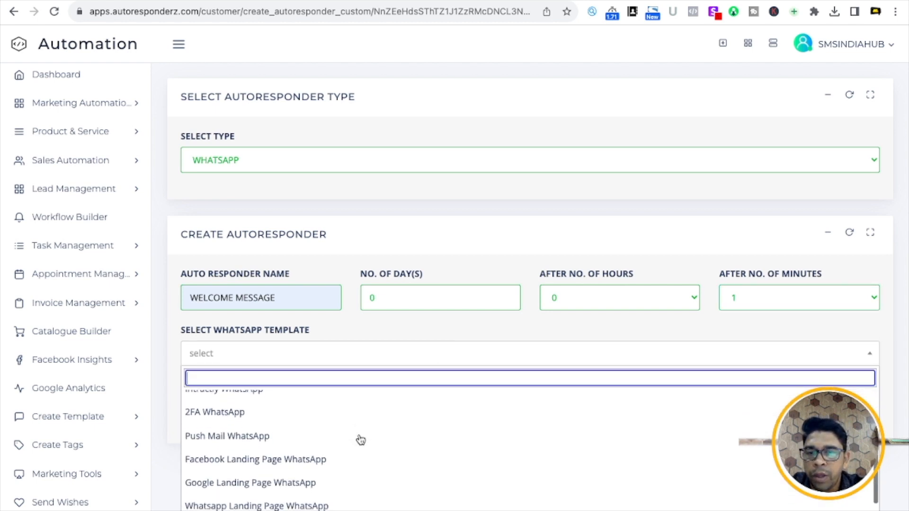
{"action": "scroll", "coordinate": [360, 440], "scroll_direction": "down", "scroll_amount": 1}
{"action": "scroll", "coordinate": [360, 440], "scroll_direction": "up", "scroll_amount": 4}
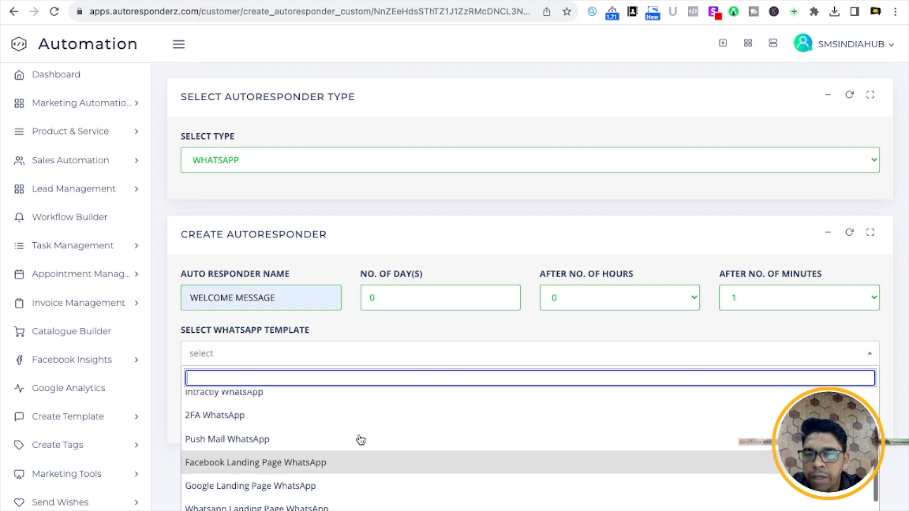
{"action": "scroll", "coordinate": [360, 440], "scroll_direction": "down", "scroll_amount": 4}
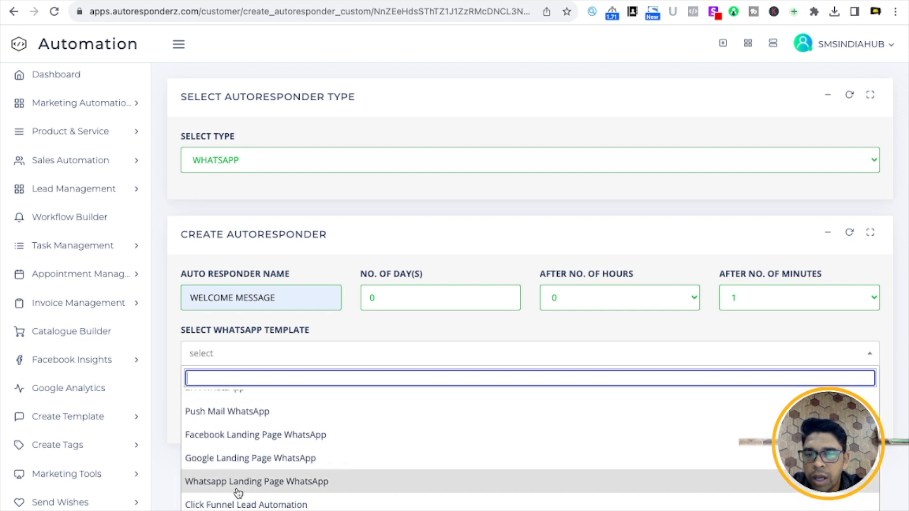
{"action": "scroll", "coordinate": [238, 436], "scroll_direction": "up", "scroll_amount": 5}
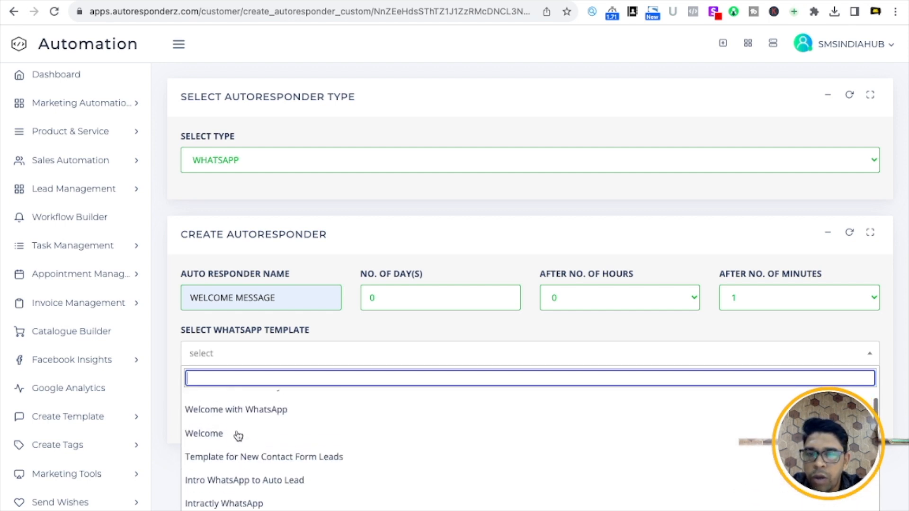
{"action": "scroll", "coordinate": [238, 436], "scroll_direction": "down", "scroll_amount": 4}
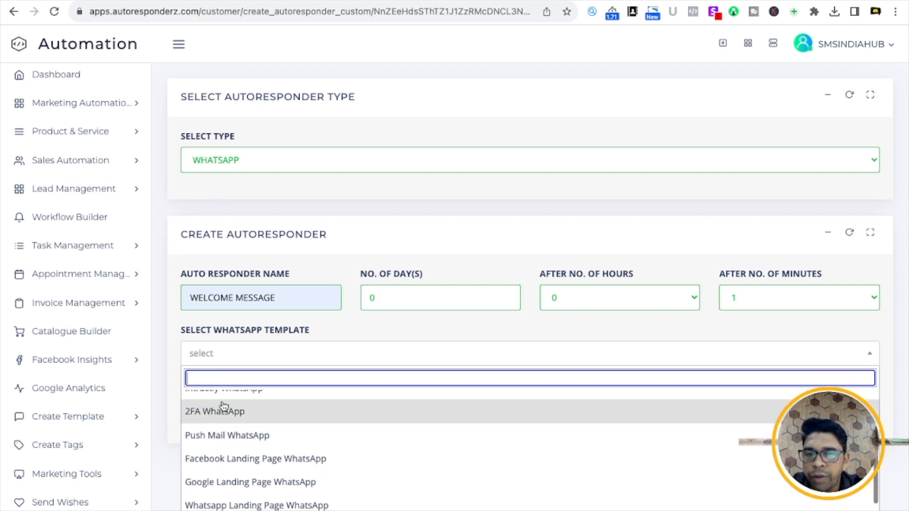
{"action": "scroll", "coordinate": [268, 489], "scroll_direction": "down", "scroll_amount": 2}
{"action": "scroll", "coordinate": [269, 491], "scroll_direction": "up", "scroll_amount": 5}
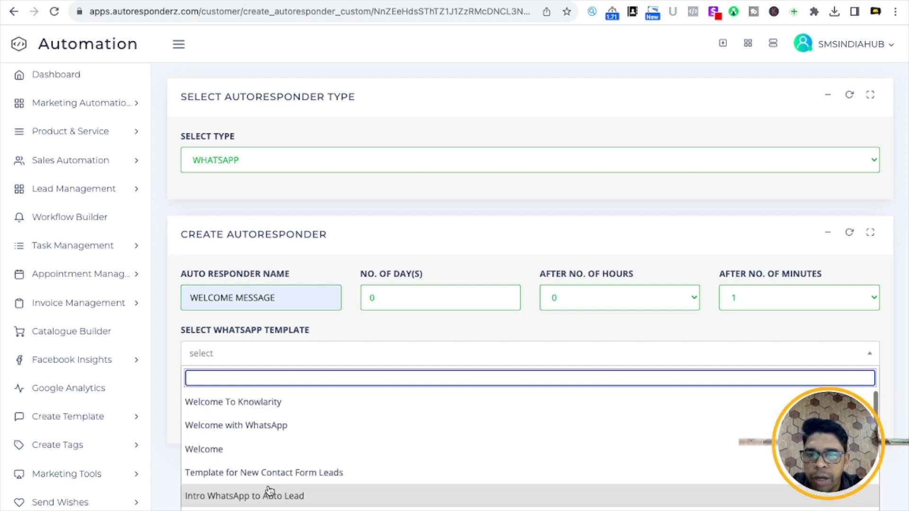
{"action": "left_click", "coordinate": [244, 403]}
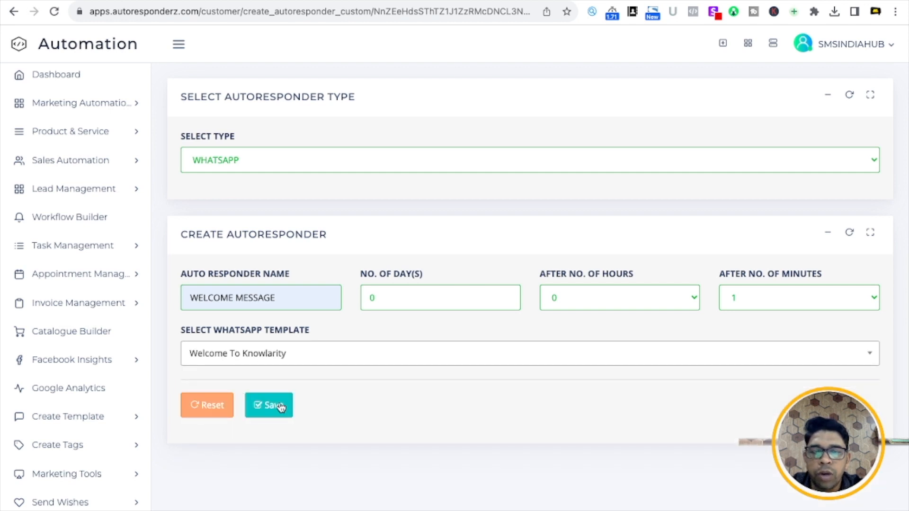
- Save the WELCOME MESSAGE autoresponder, confirm it is Active for Tawk.to, and open an Incognito window
{"action": "left_click", "coordinate": [253, 406]}
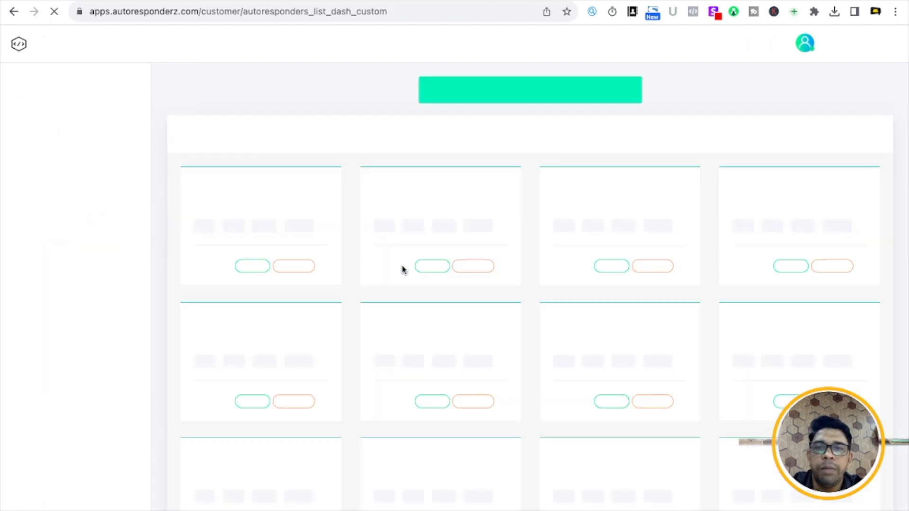
{"action": "scroll", "coordinate": [472, 341], "scroll_direction": "down", "scroll_amount": 4}
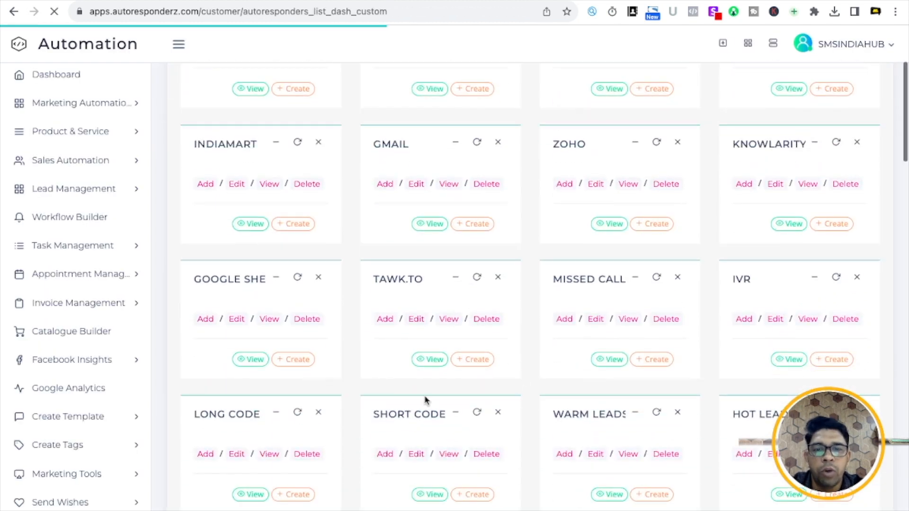
{"action": "left_click", "coordinate": [429, 360]}
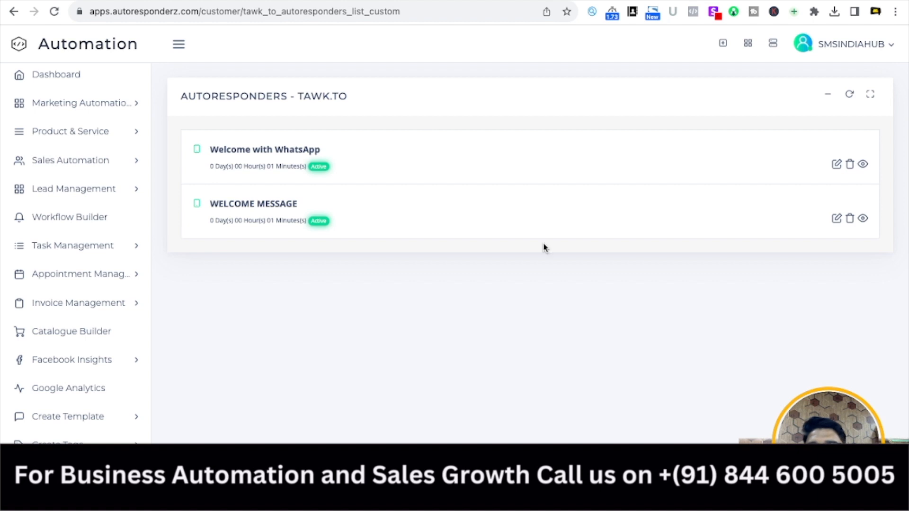
{"action": "left_click", "coordinate": [896, 11]}
{"action": "left_click", "coordinate": [763, 67]}
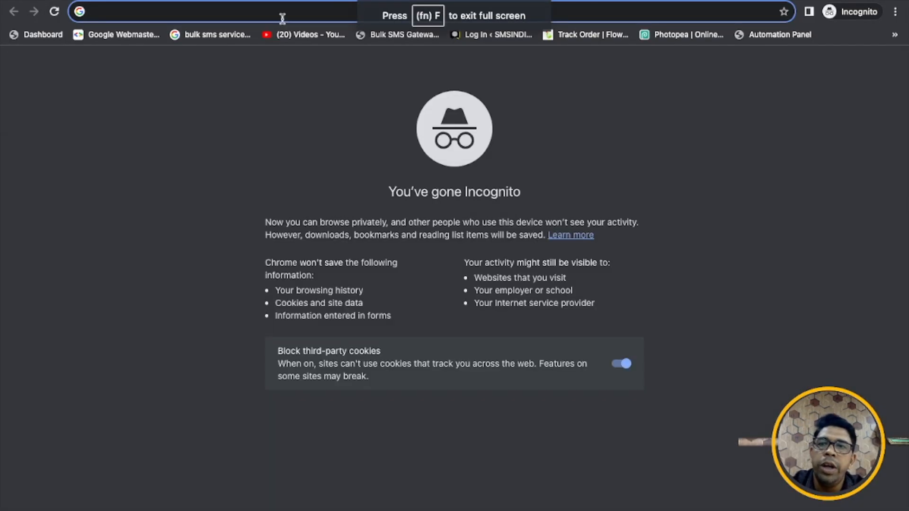
- Load smsindiahub.in and start a new conversation in its Tawk.to chat widget
{"action": "type", "text": "smsindiahub.in"}
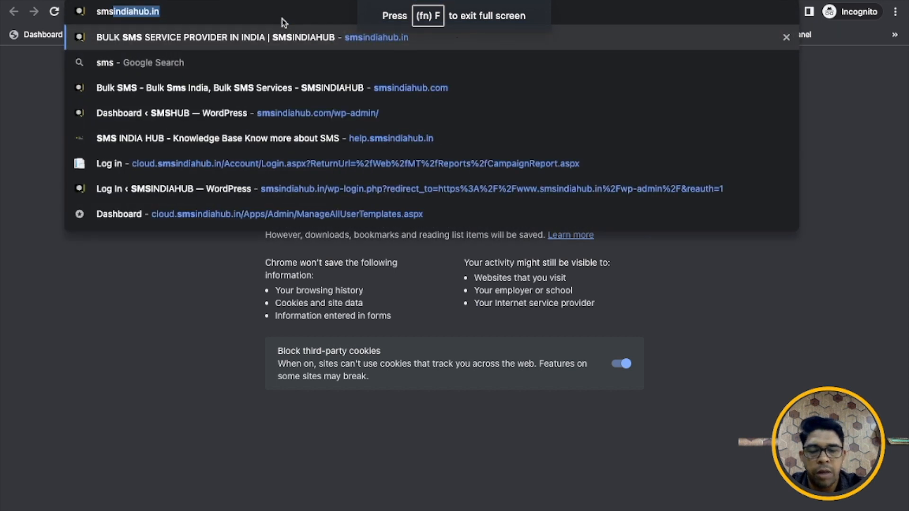
{"action": "key", "text": "Return"}
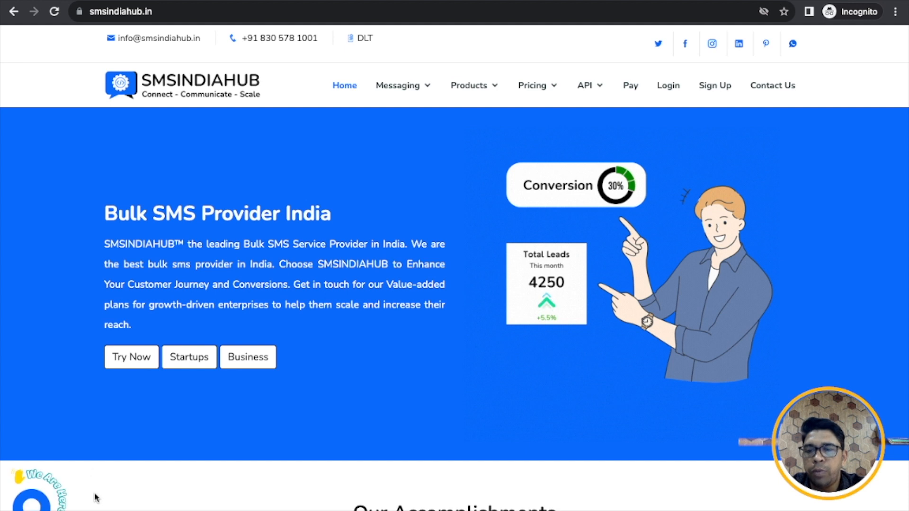
{"action": "left_click", "coordinate": [31, 506]}
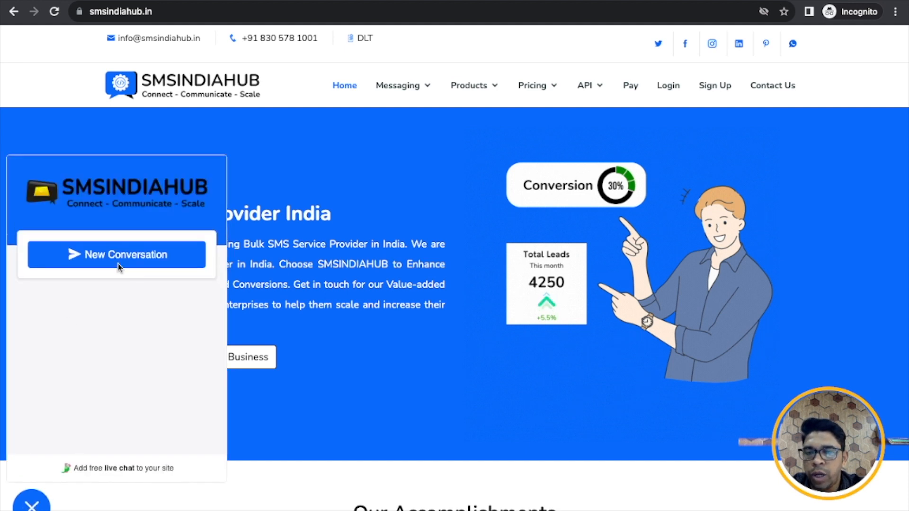
{"action": "left_click", "coordinate": [112, 358]}
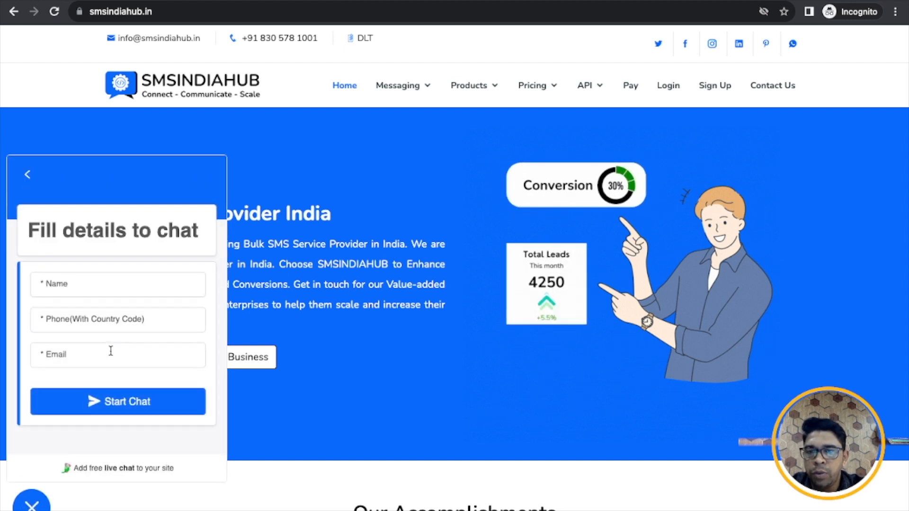
- Autofill the visitor's name, phone and e-mail, prefix the phone with 91, and start the chat
{"action": "left_click", "coordinate": [100, 275]}
{"action": "left_click", "coordinate": [128, 331]}
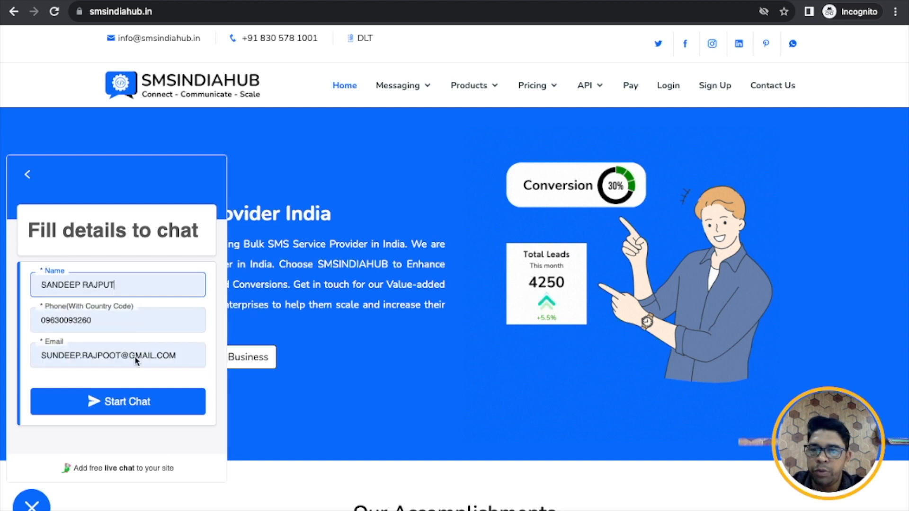
{"action": "left_click", "coordinate": [40, 317]}
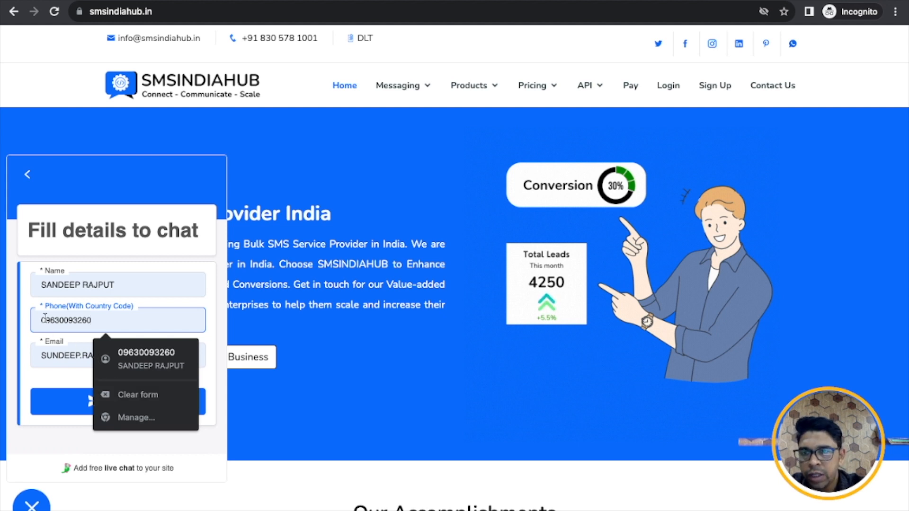
{"action": "key", "text": "Delete"}
{"action": "type", "text": "91"}
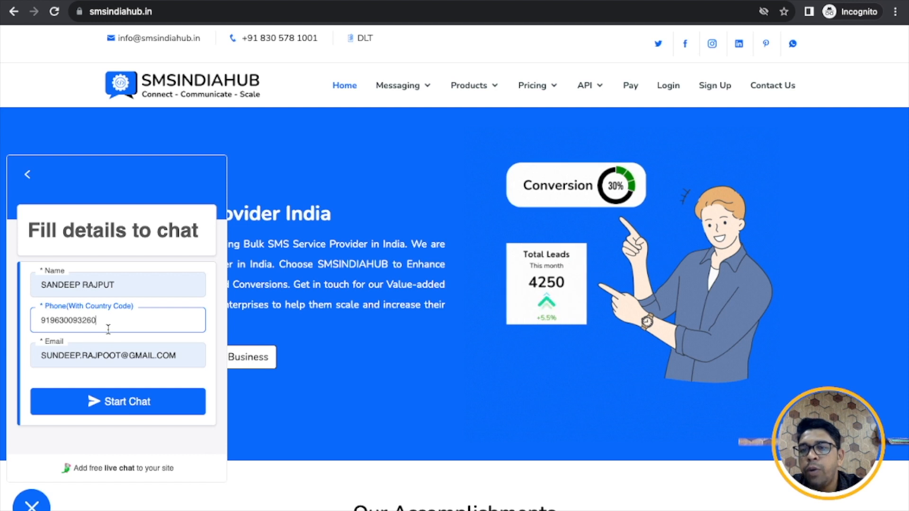
{"action": "left_click", "coordinate": [136, 407]}
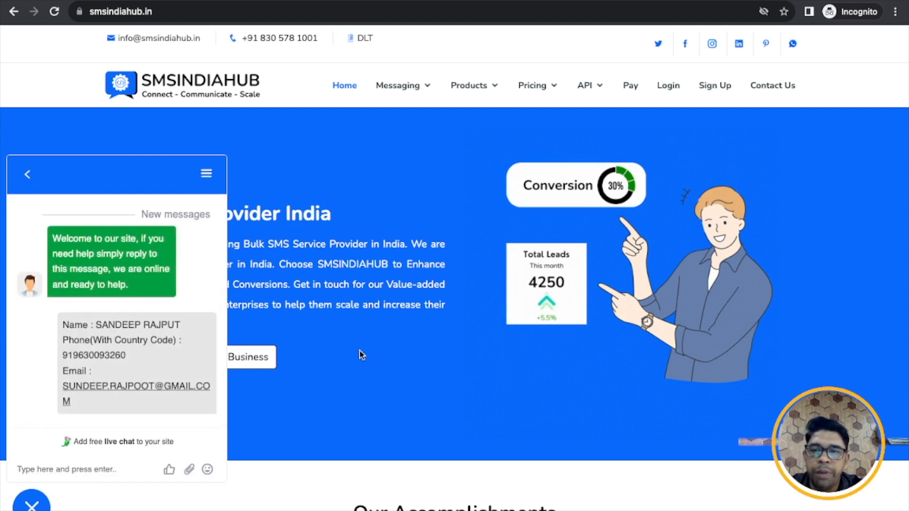
- Check the new Tawk To lead atop Autoresponderz's All Leads, then switch to WhatsApp Web
{"action": "key", "text": "ctrl+Left"}
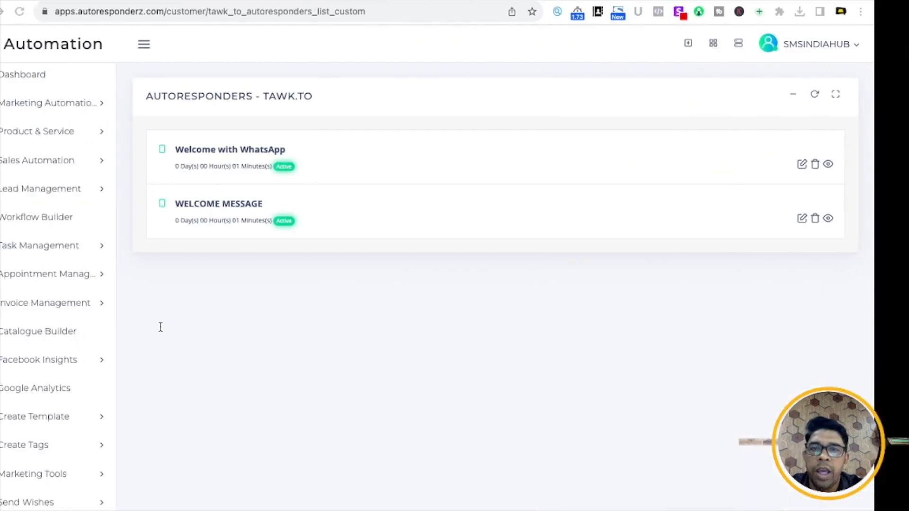
{"action": "left_click", "coordinate": [81, 188]}
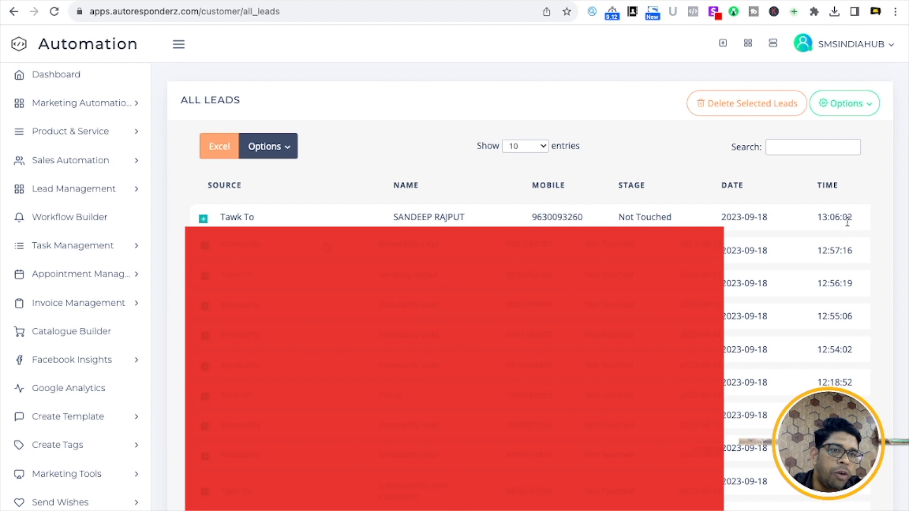
{"action": "left_click", "coordinate": [739, 1]}
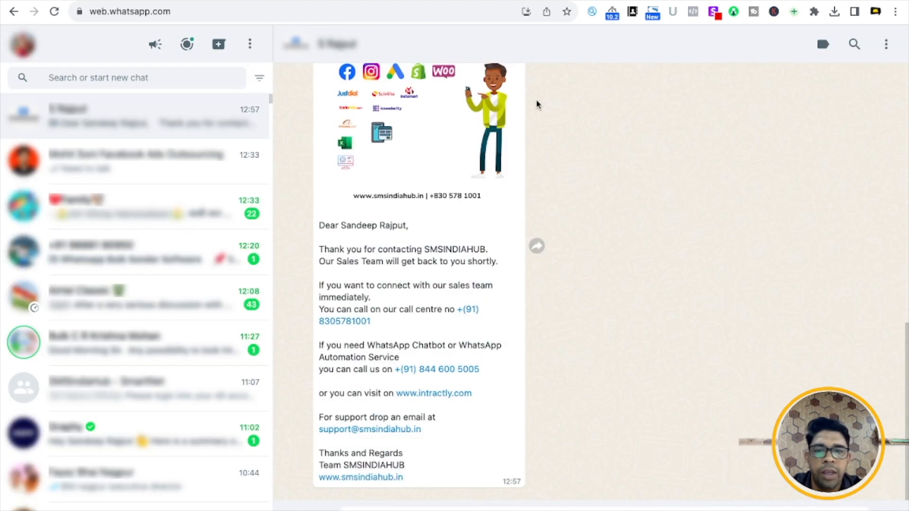
{"action": "scroll", "coordinate": [522, 231], "scroll_direction": "up", "scroll_amount": 5}
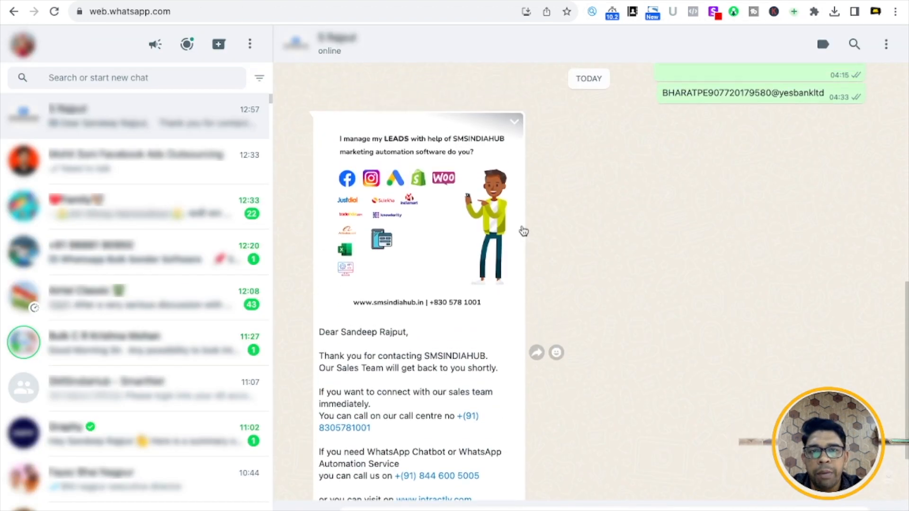
{"action": "scroll", "coordinate": [523, 231], "scroll_direction": "down", "scroll_amount": 2}
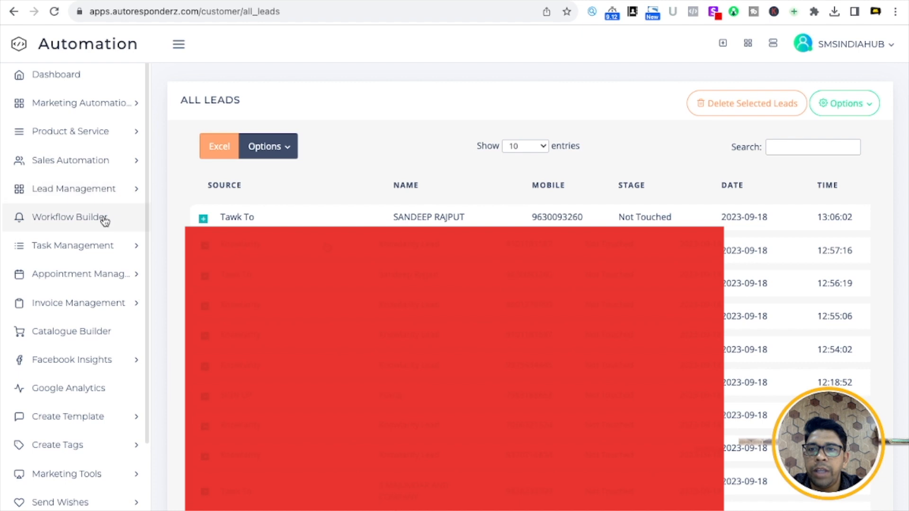
- Reopen the TAWK.TO autoresponders list showing Welcome with WhatsApp and WELCOME MESSAGE active
{"action": "left_click", "coordinate": [103, 221]}
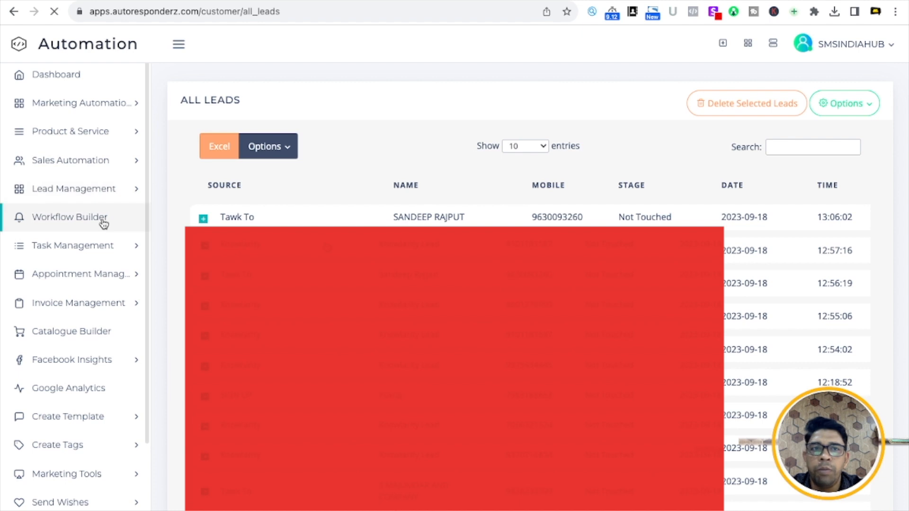
{"action": "scroll", "coordinate": [331, 339], "scroll_direction": "down", "scroll_amount": 2}
{"action": "scroll", "coordinate": [330, 339], "scroll_direction": "down", "scroll_amount": 1}
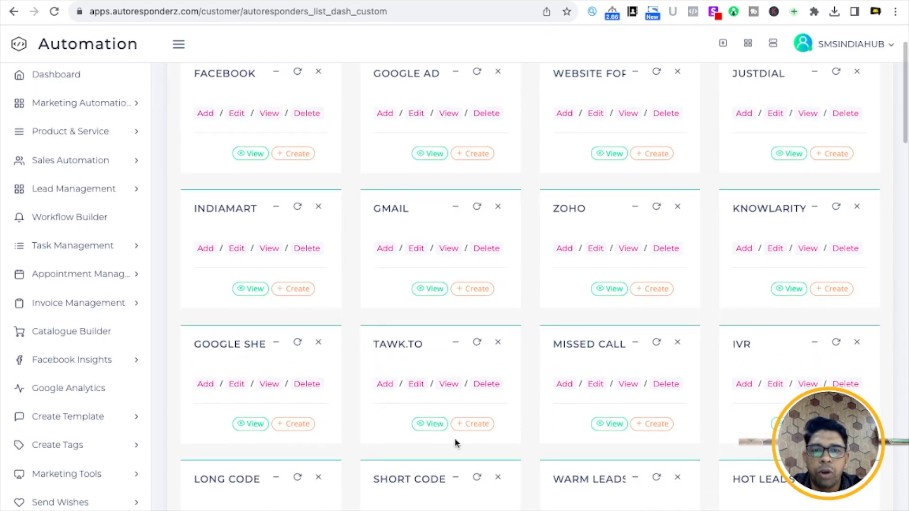
{"action": "left_click", "coordinate": [435, 424]}
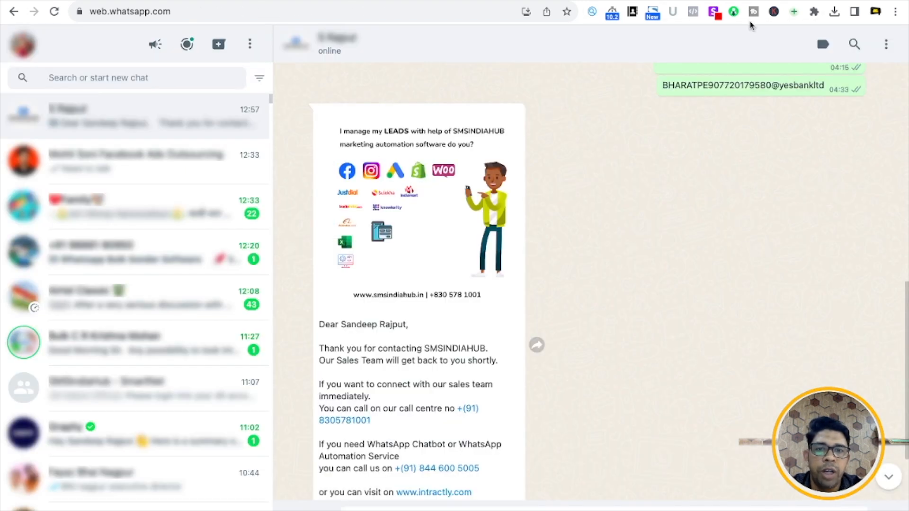
{"action": "scroll", "coordinate": [633, 296], "scroll_direction": "down", "scroll_amount": 3}
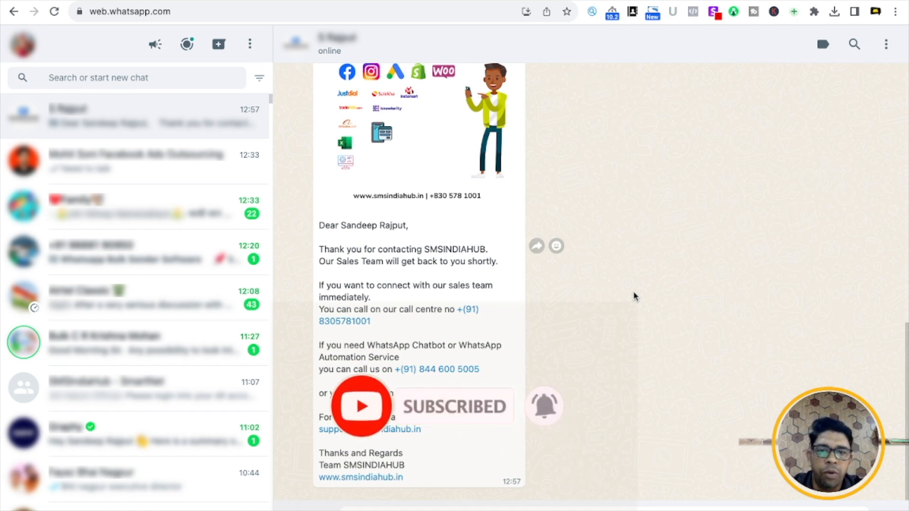
- Scroll the lead's WhatsApp chat to read the two new 13:07 SMSINDIAHUB welcome messages
{"action": "scroll", "coordinate": [634, 296], "scroll_direction": "up", "scroll_amount": 5}
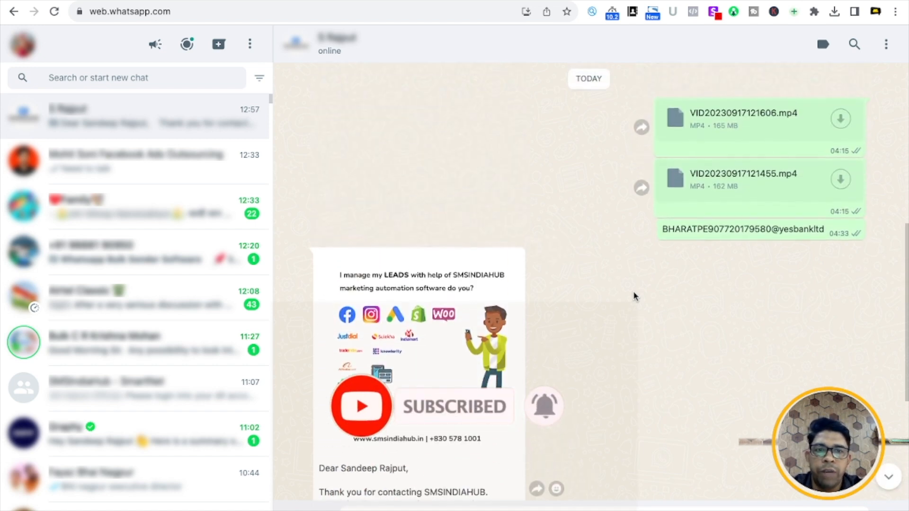
{"action": "scroll", "coordinate": [634, 296], "scroll_direction": "down", "scroll_amount": 3}
{"action": "scroll", "coordinate": [634, 296], "scroll_direction": "down", "scroll_amount": 3}
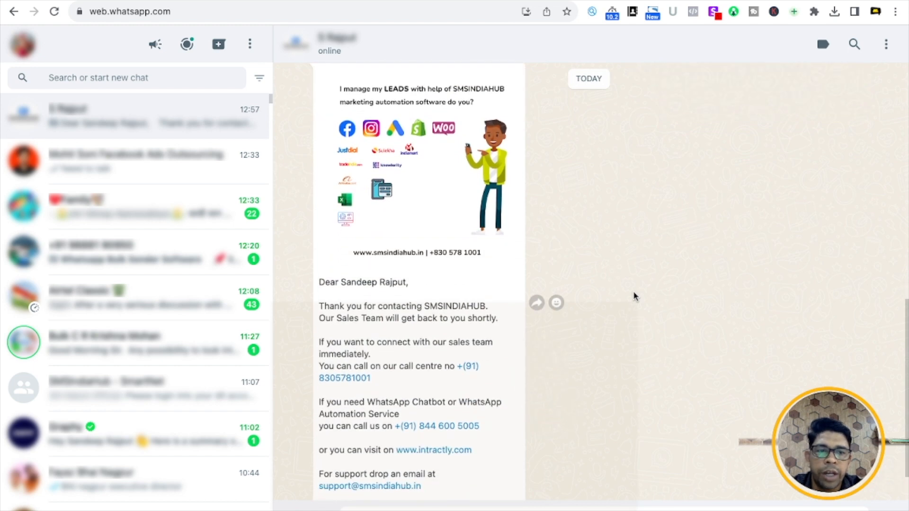
{"action": "scroll", "coordinate": [635, 296], "scroll_direction": "up", "scroll_amount": 2}
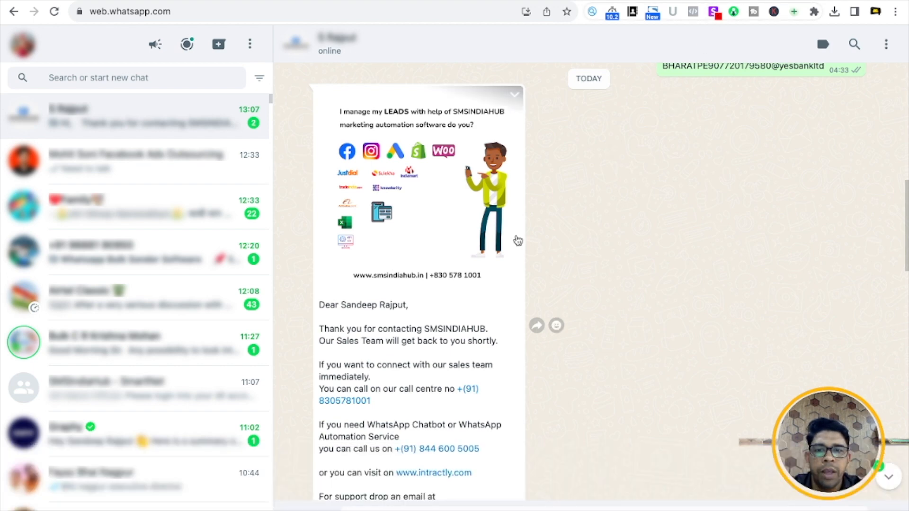
{"action": "scroll", "coordinate": [515, 239], "scroll_direction": "down", "scroll_amount": 6}
{"action": "scroll", "coordinate": [434, 335], "scroll_direction": "down", "scroll_amount": 6}
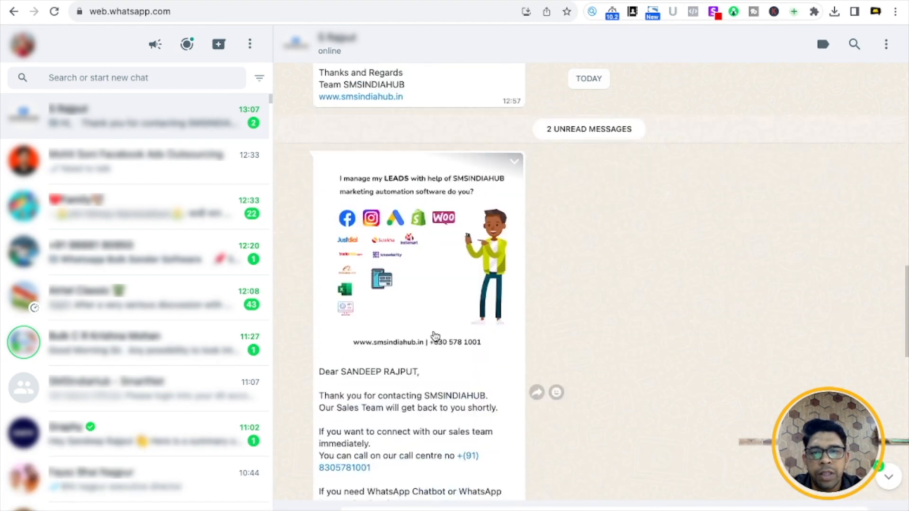
{"action": "scroll", "coordinate": [434, 335], "scroll_direction": "down", "scroll_amount": 8}
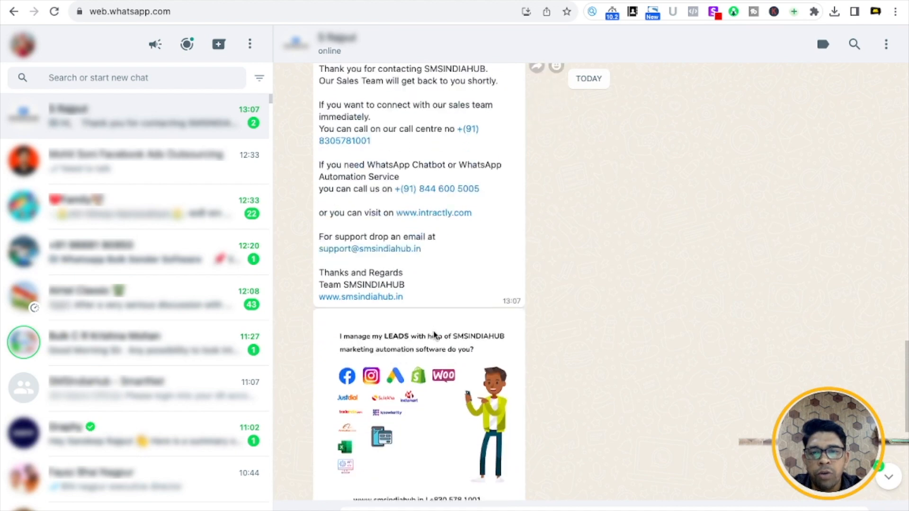
{"action": "scroll", "coordinate": [435, 336], "scroll_direction": "down", "scroll_amount": 13}
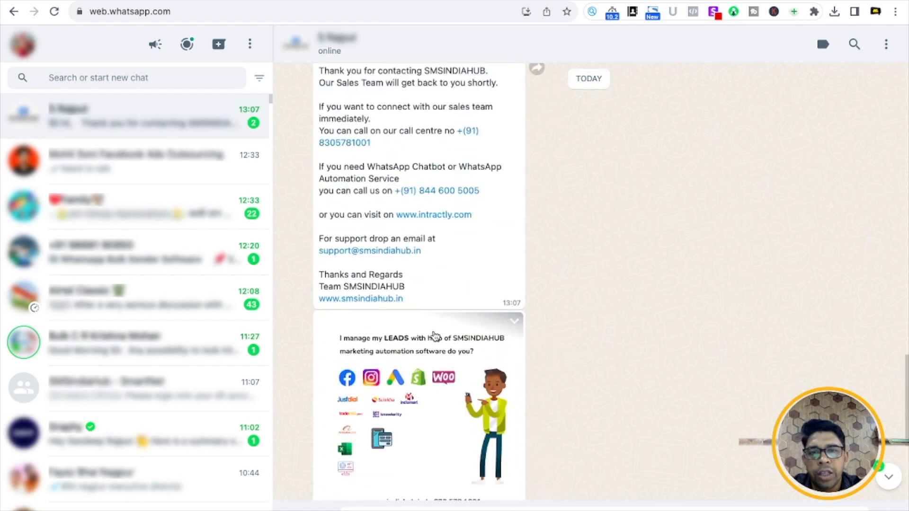
{"action": "scroll", "coordinate": [434, 334], "scroll_direction": "up", "scroll_amount": 3}
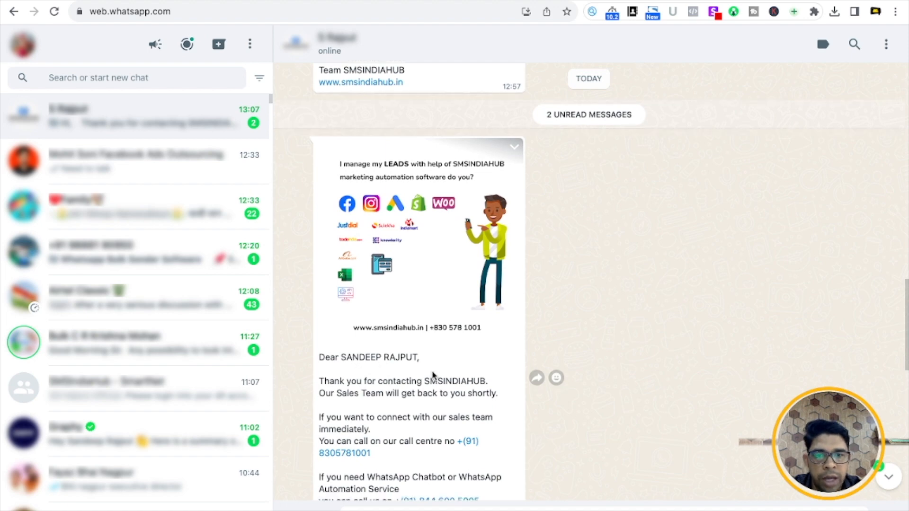
{"action": "scroll", "coordinate": [429, 370], "scroll_direction": "down", "scroll_amount": 3}
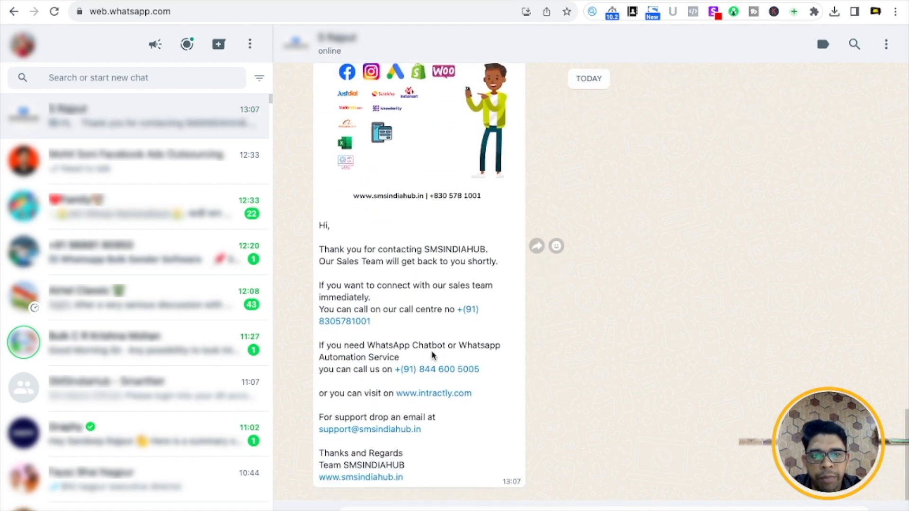
{"action": "scroll", "coordinate": [431, 358], "scroll_direction": "up", "scroll_amount": 10}
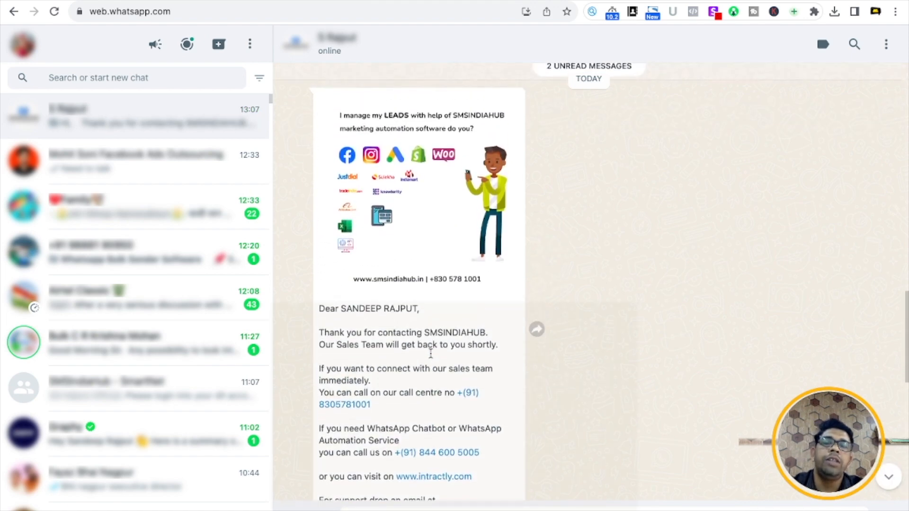